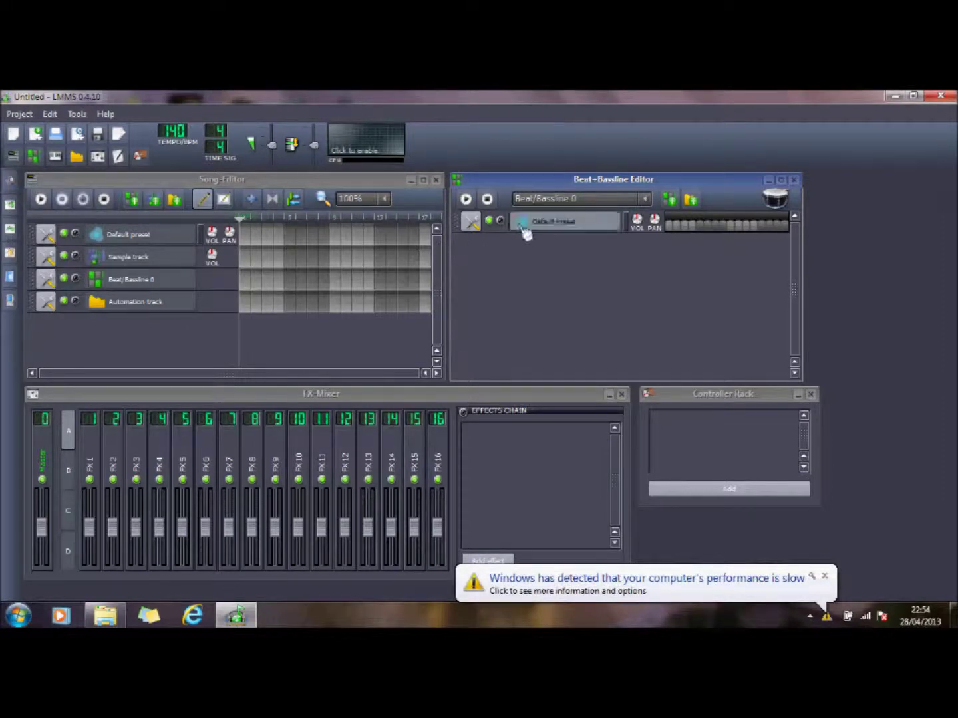
Draw four notes from near C4 in the Default preset's piano roll, play them, and close it.
double_click(674, 229)
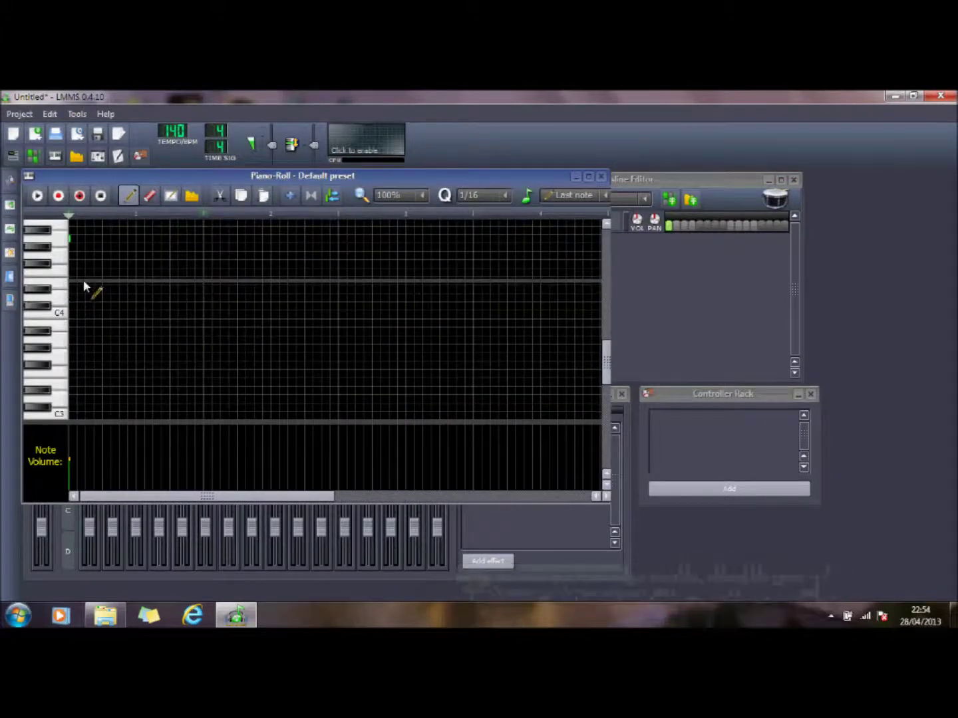
click(87, 313)
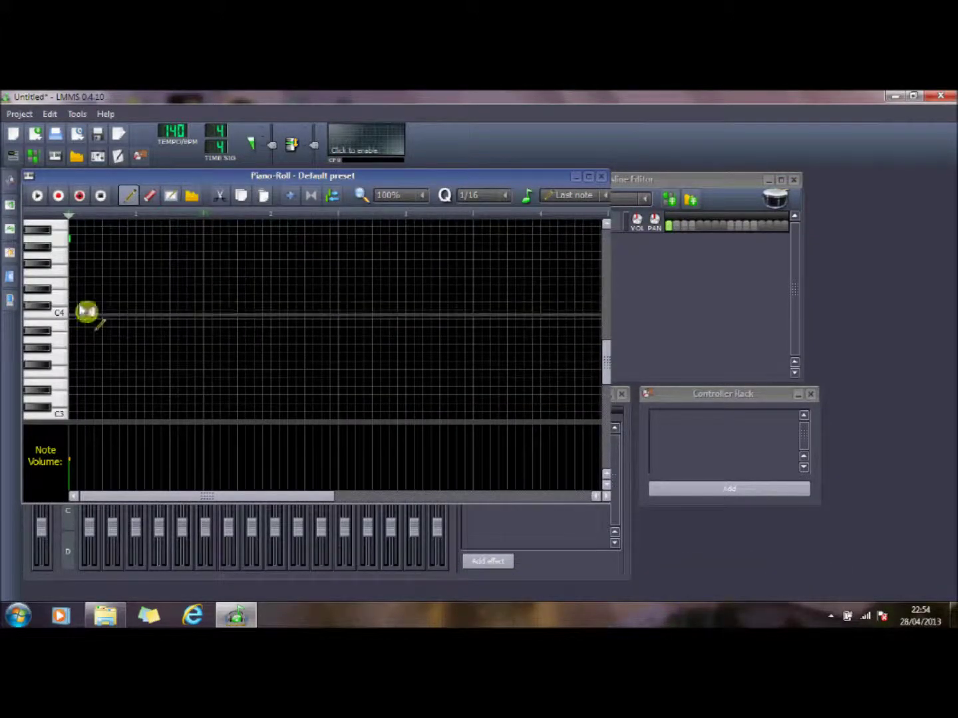
click(162, 288)
click(283, 282)
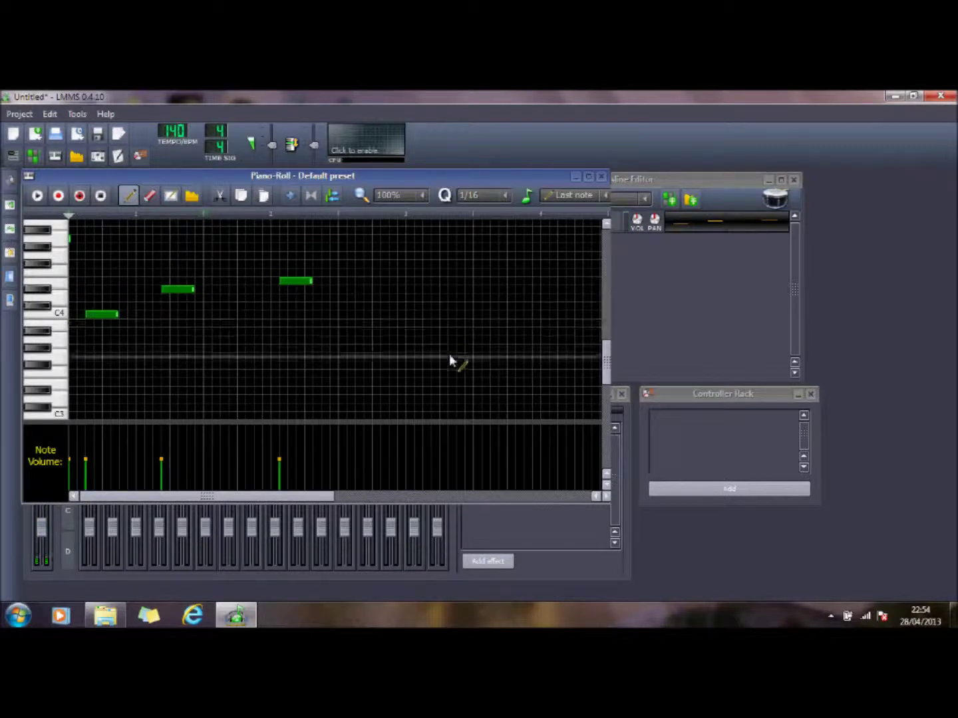
click(407, 323)
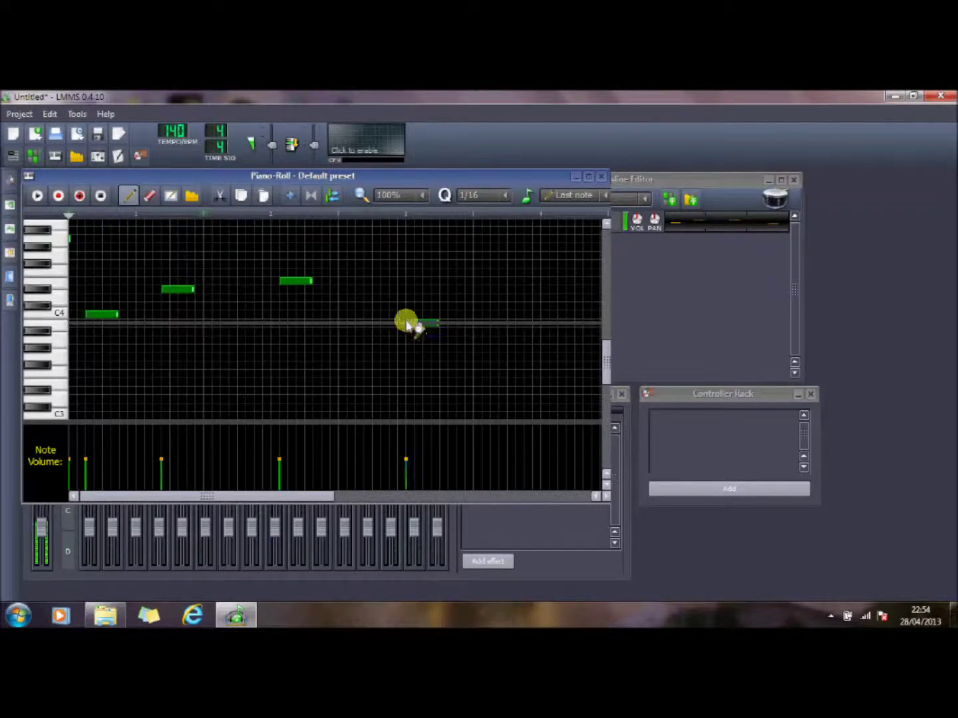
click(37, 195)
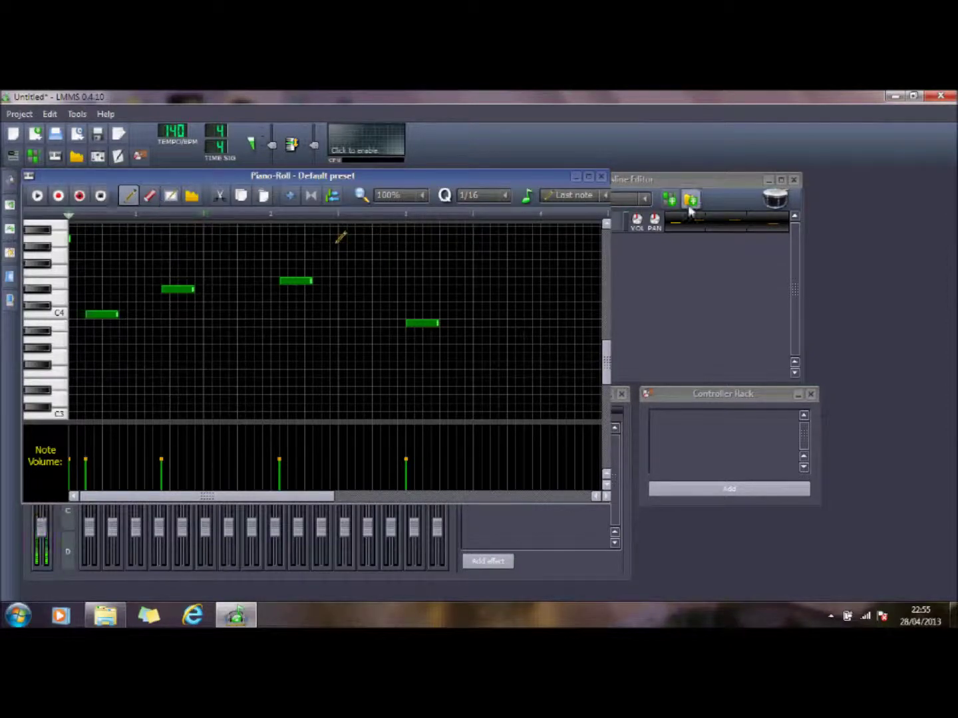
click(601, 176)
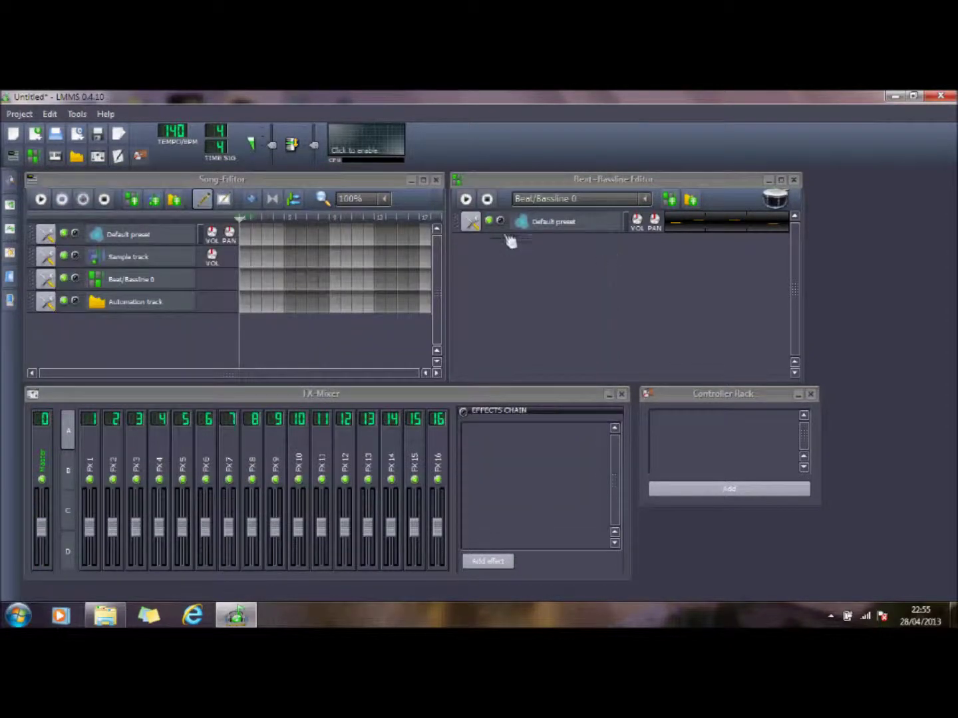
Remove the Default preset track and show the Instrument plugins list.
click(472, 222)
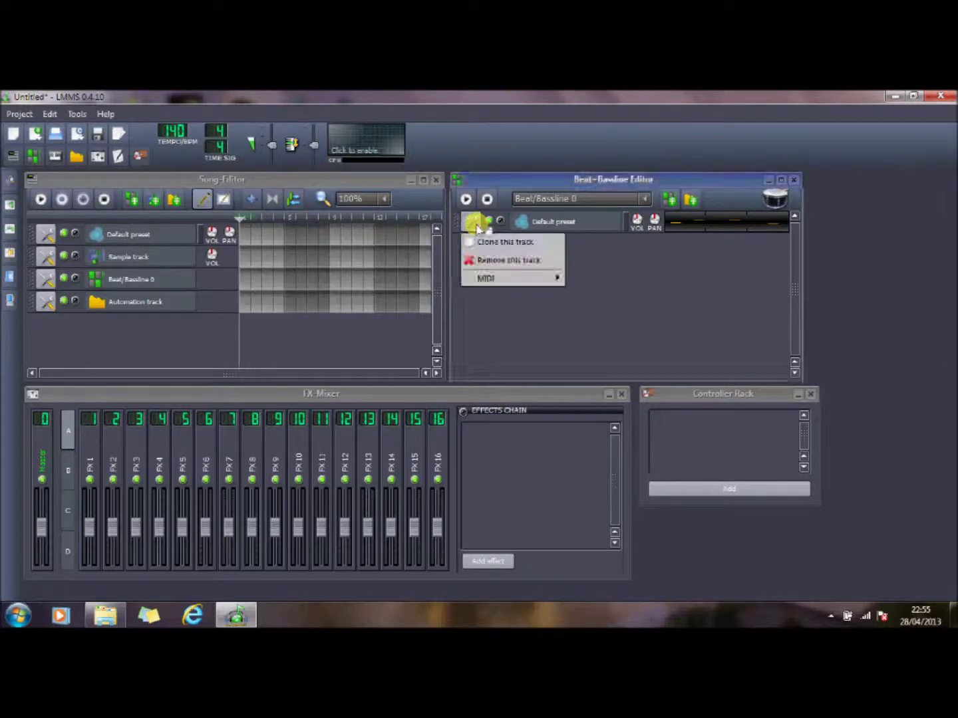
click(490, 262)
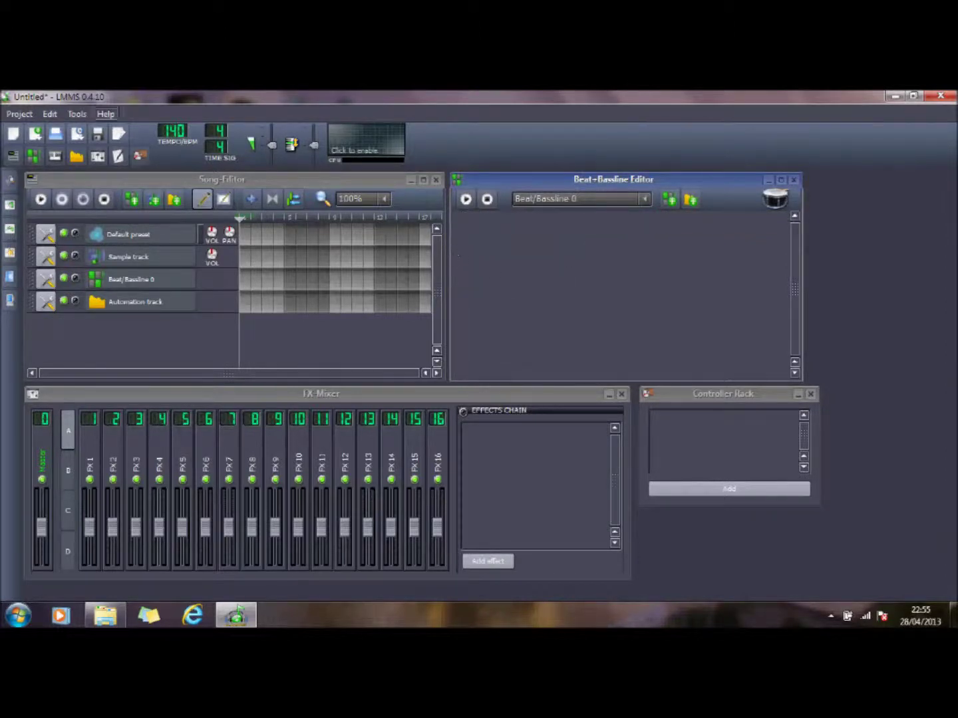
click(10, 181)
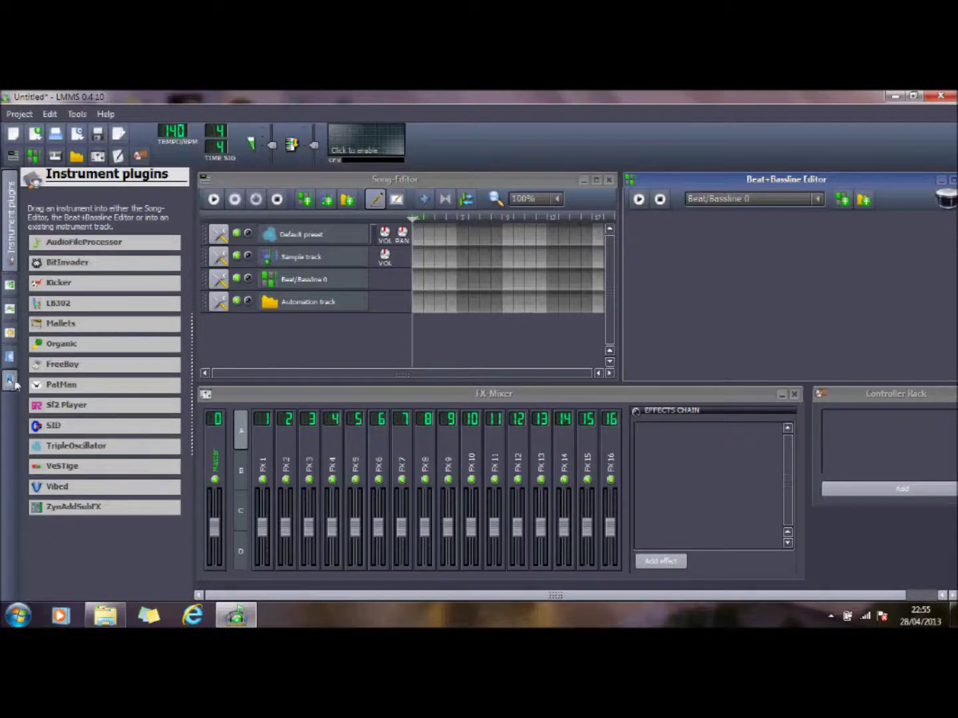
Show the My Computer browser with the G:/ drive expanded.
click(9, 382)
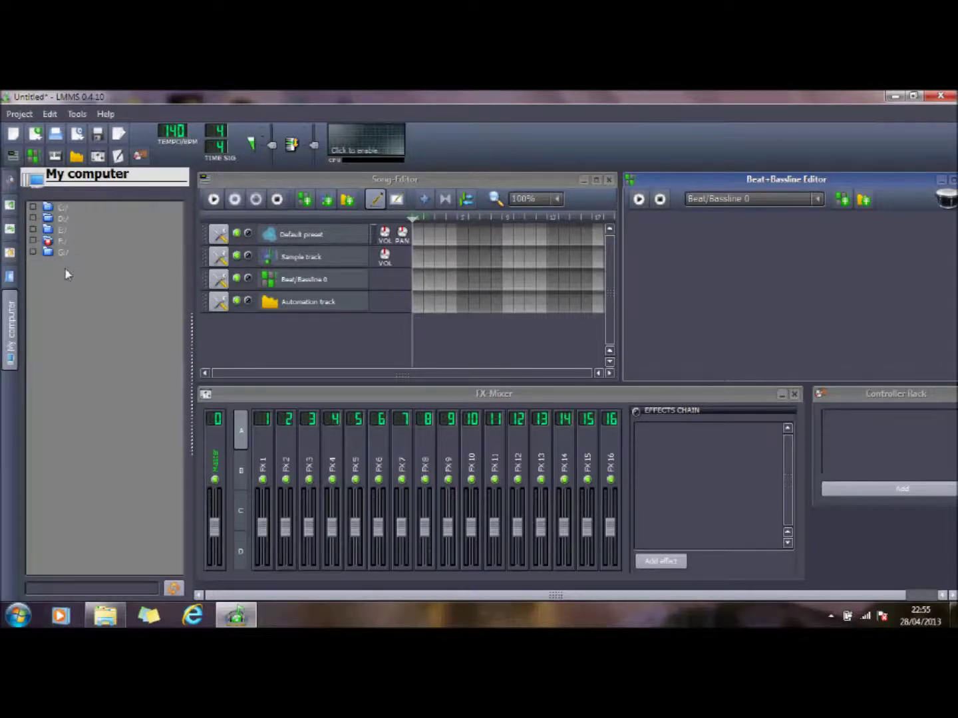
click(35, 254)
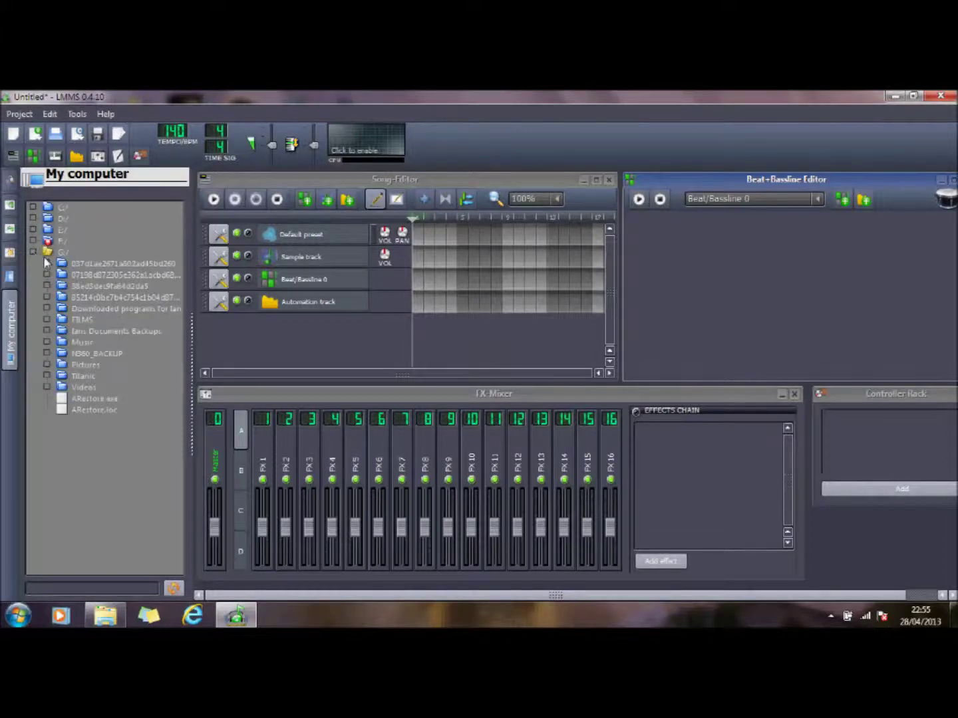
Expand the downloaded programs folder and its All Music folder.
click(96, 311)
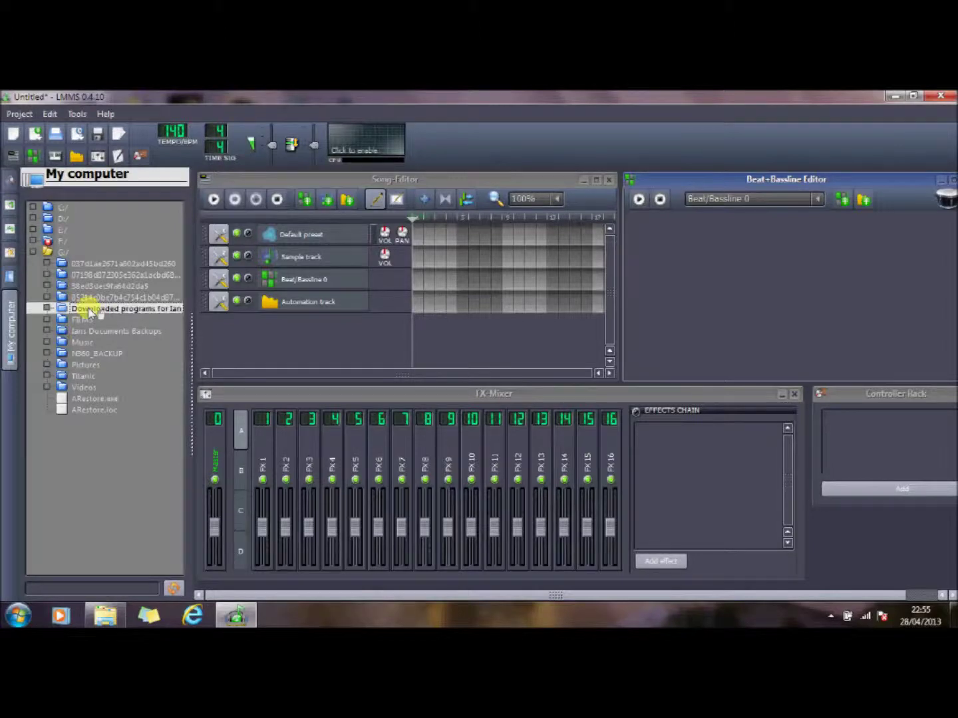
double_click(91, 314)
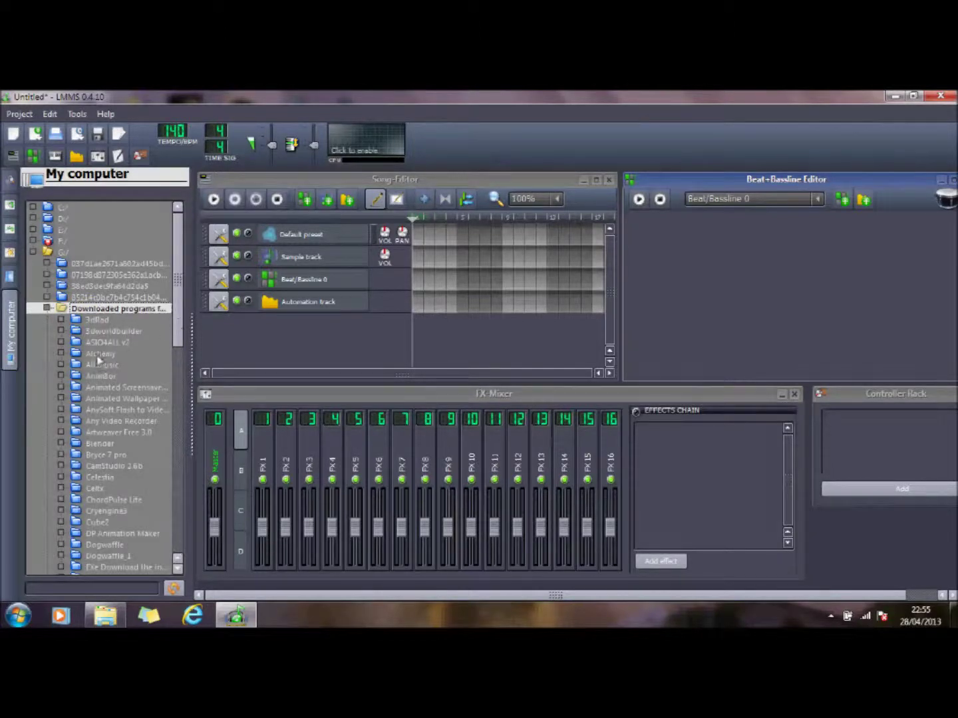
click(61, 365)
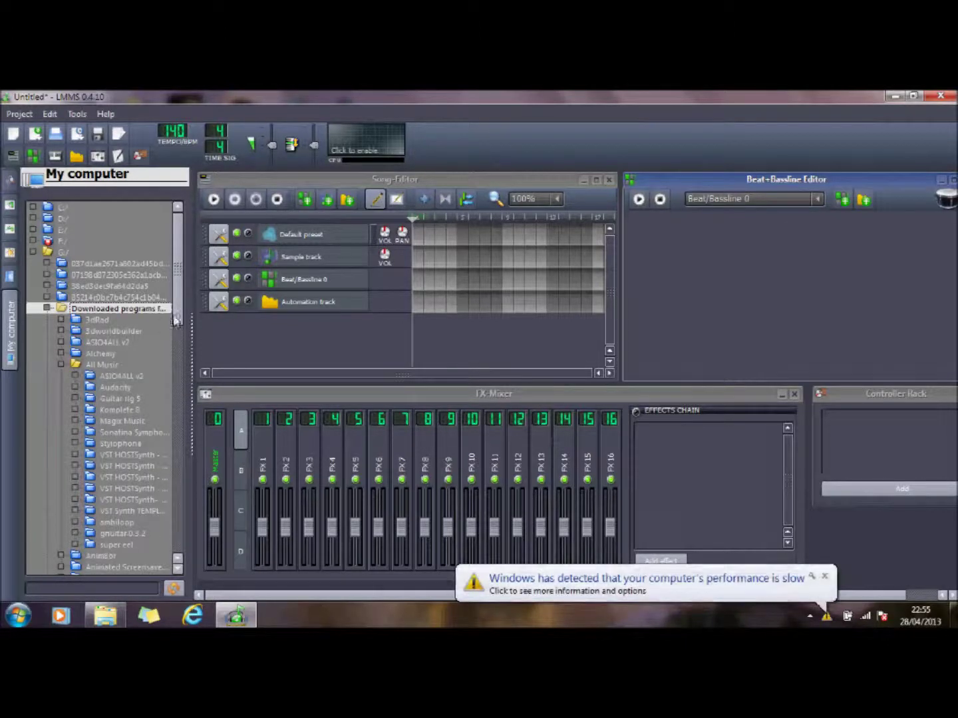
scroll(178, 319, down, 2)
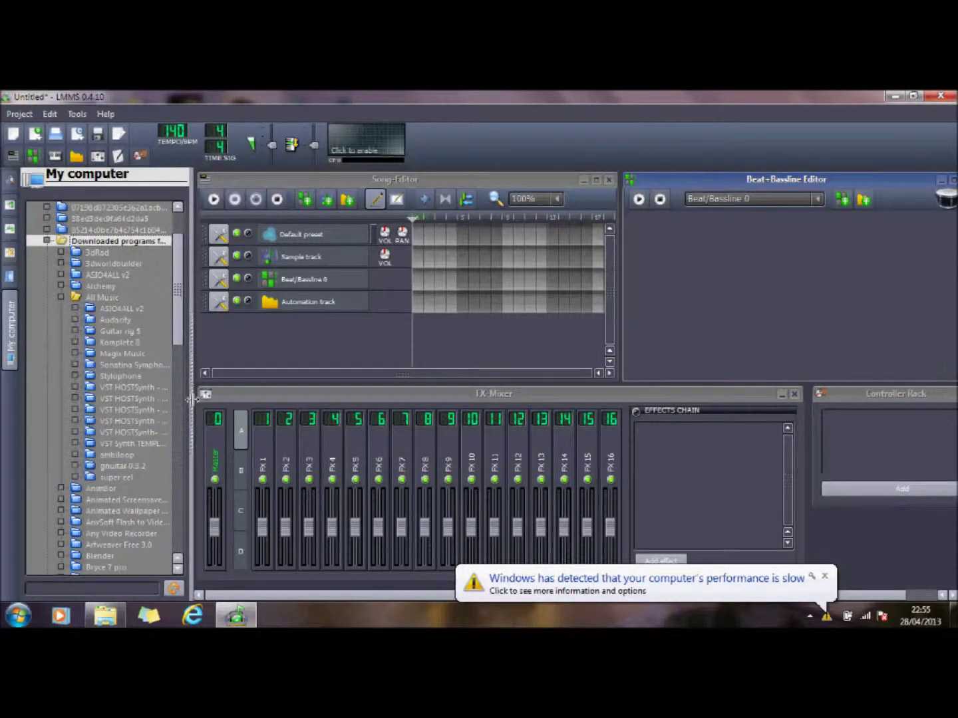
Widen the browser, open VST HOSTSynth - Synth1 and Bell, and load TheoK BellSynth 2.
drag(188, 399, 288, 404)
click(145, 410)
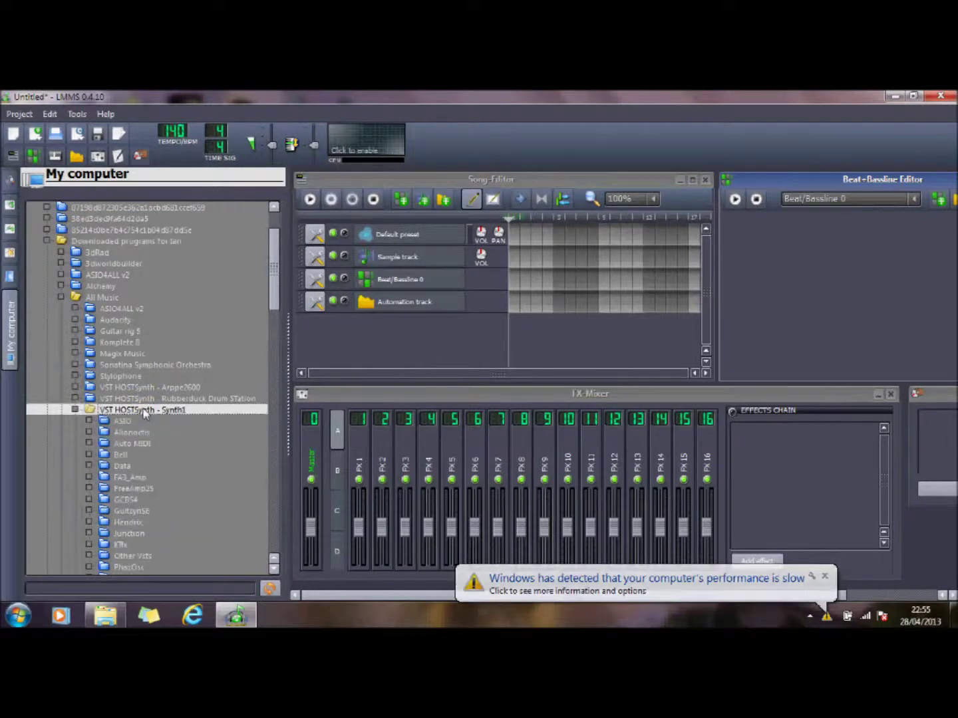
click(88, 454)
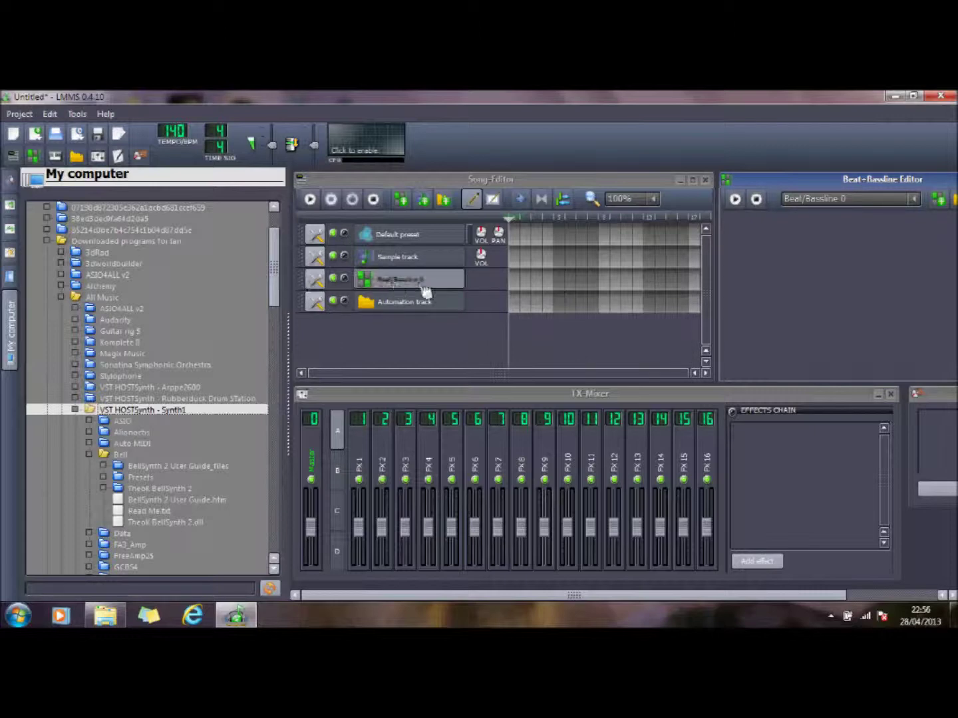
double_click(192, 523)
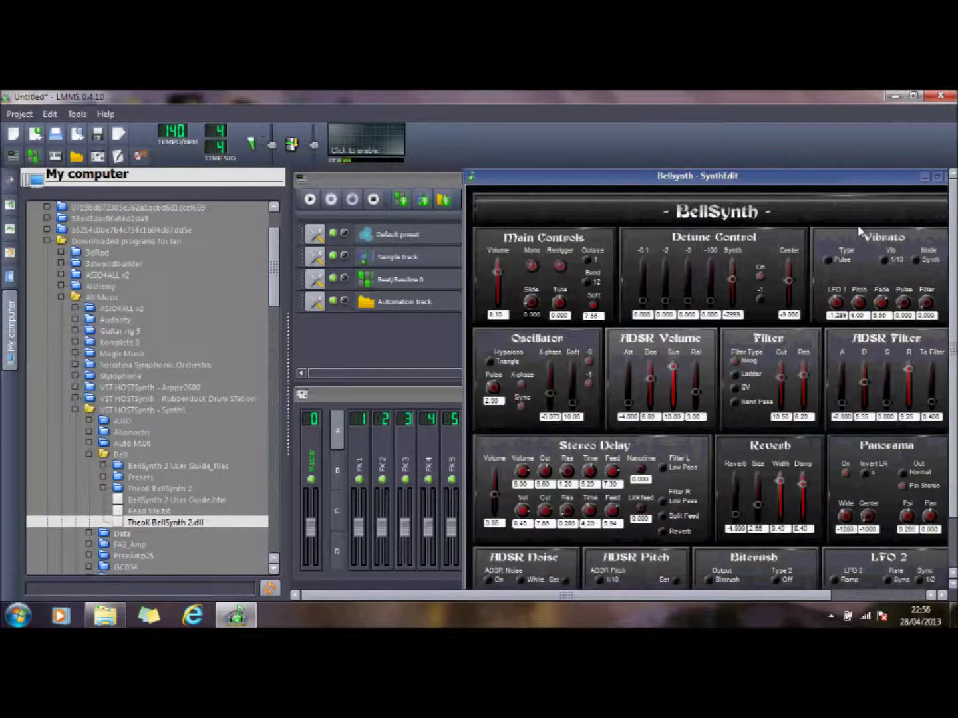
Move the BellSynth controls window further to the left.
click(723, 180)
drag(723, 179, 413, 181)
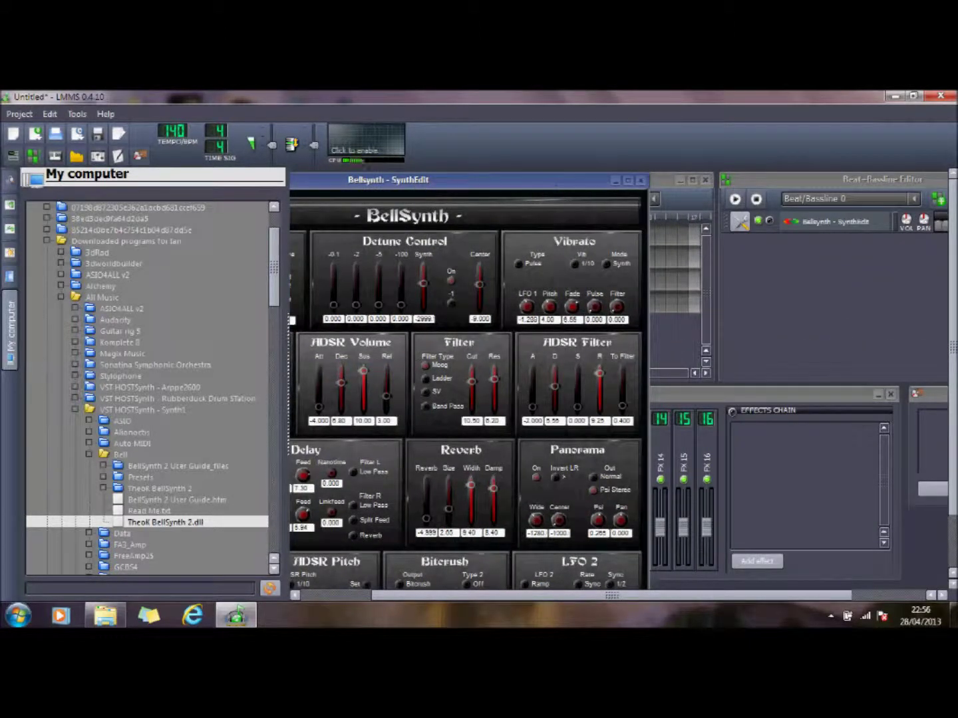
In the BellSynth piano roll, draw five rising opening notes starting around C4.
double_click(945, 232)
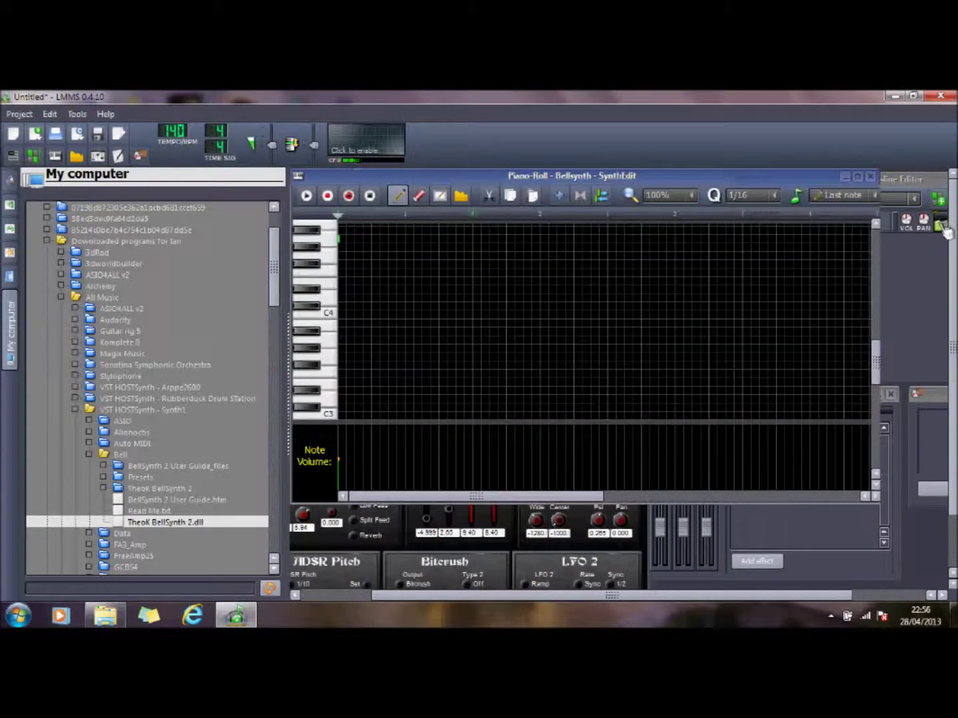
click(378, 331)
click(404, 297)
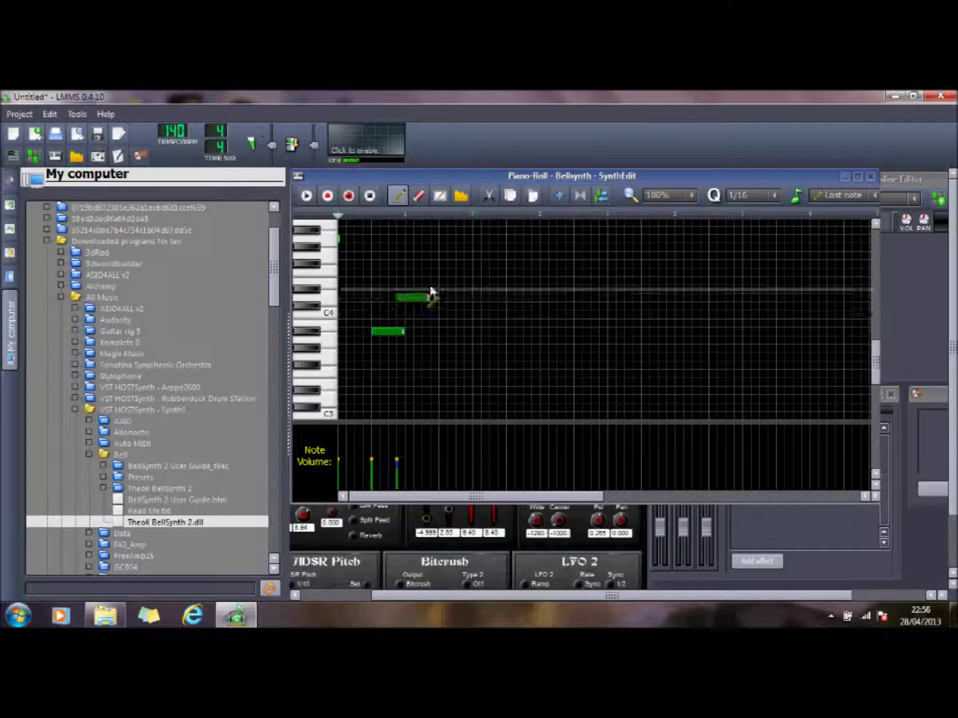
click(464, 263)
click(556, 239)
click(645, 222)
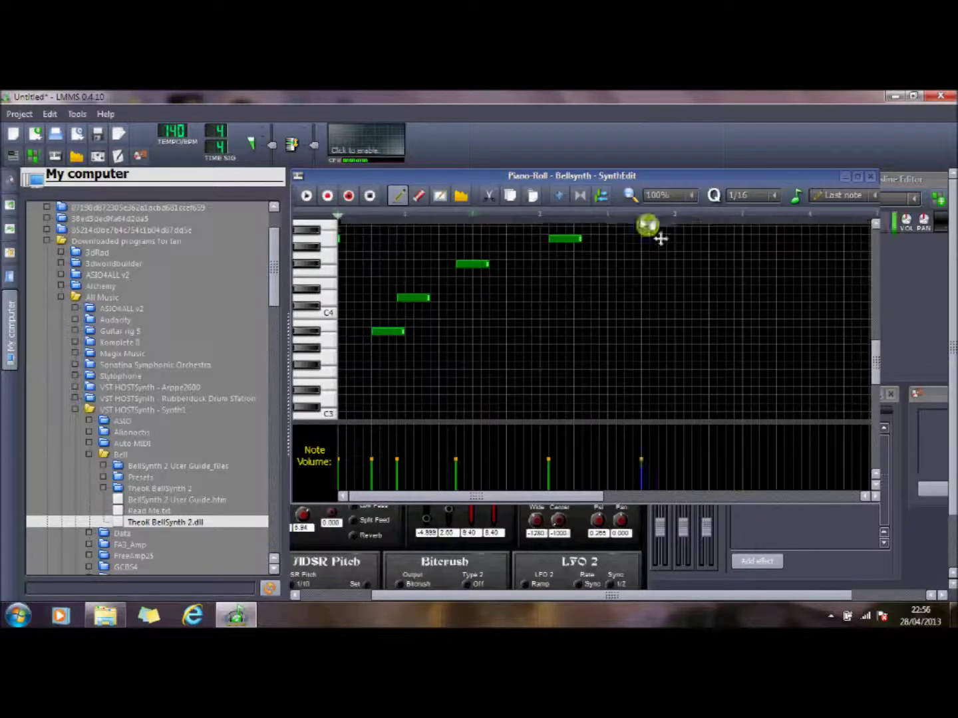
Add seven more notes to complete the BellSynth melody and play it back.
click(704, 298)
click(595, 348)
click(550, 289)
click(636, 297)
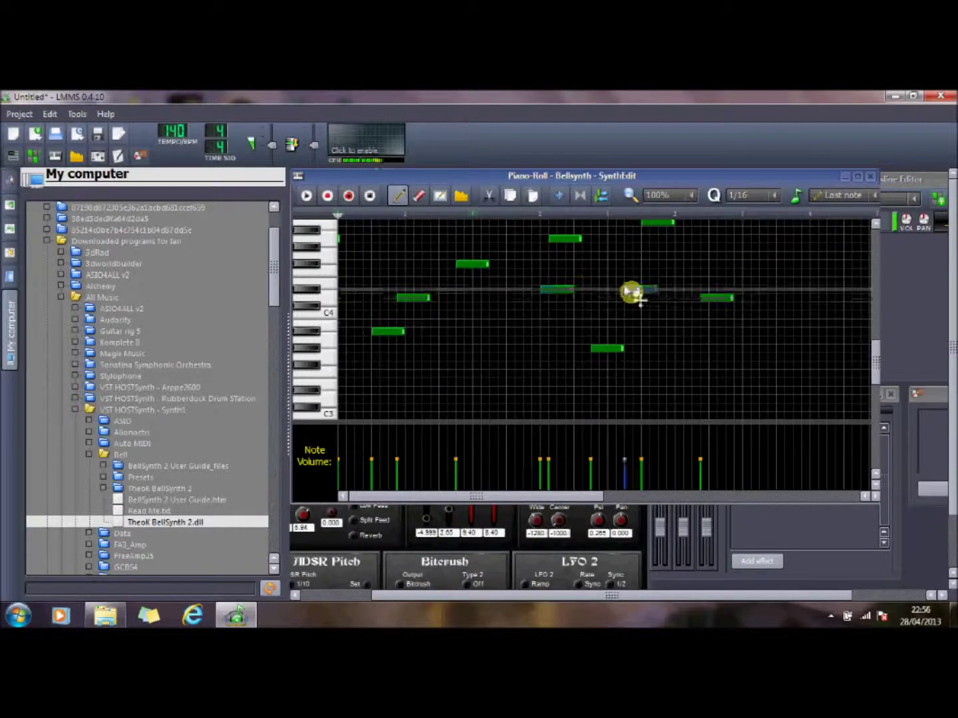
click(692, 339)
click(710, 348)
click(778, 271)
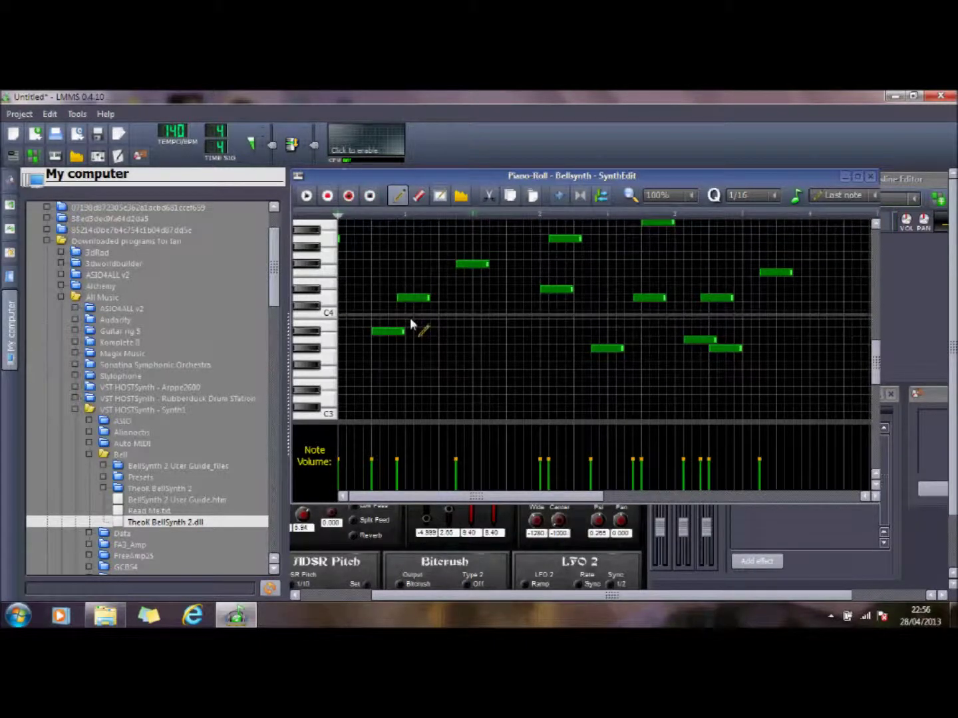
click(308, 197)
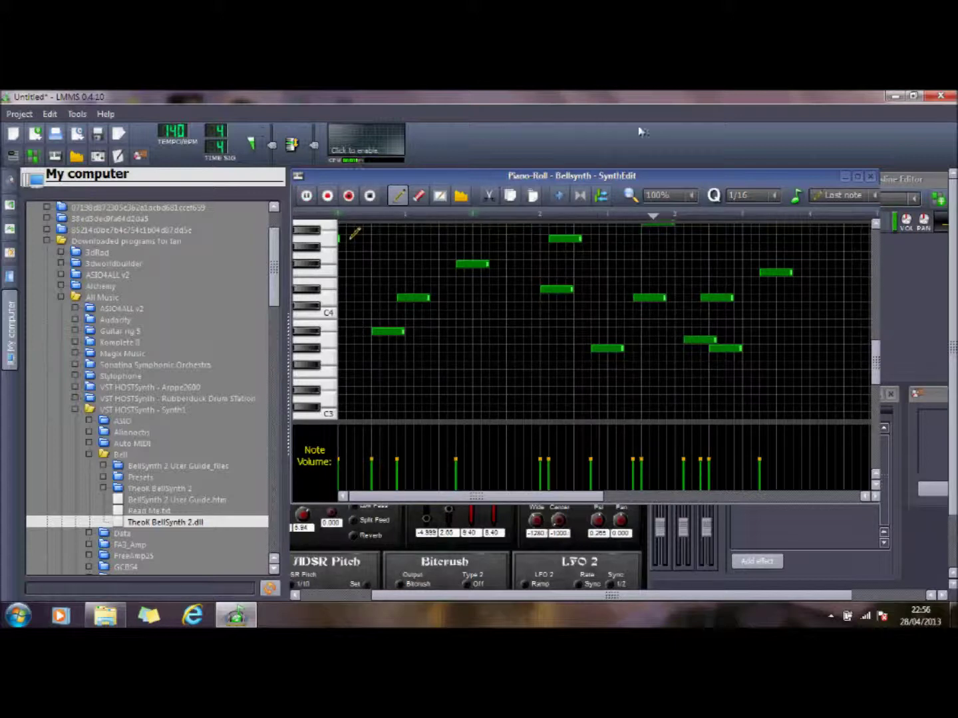
Close the piano roll and raise BellSynth's -5 and -2 detune levels.
click(870, 176)
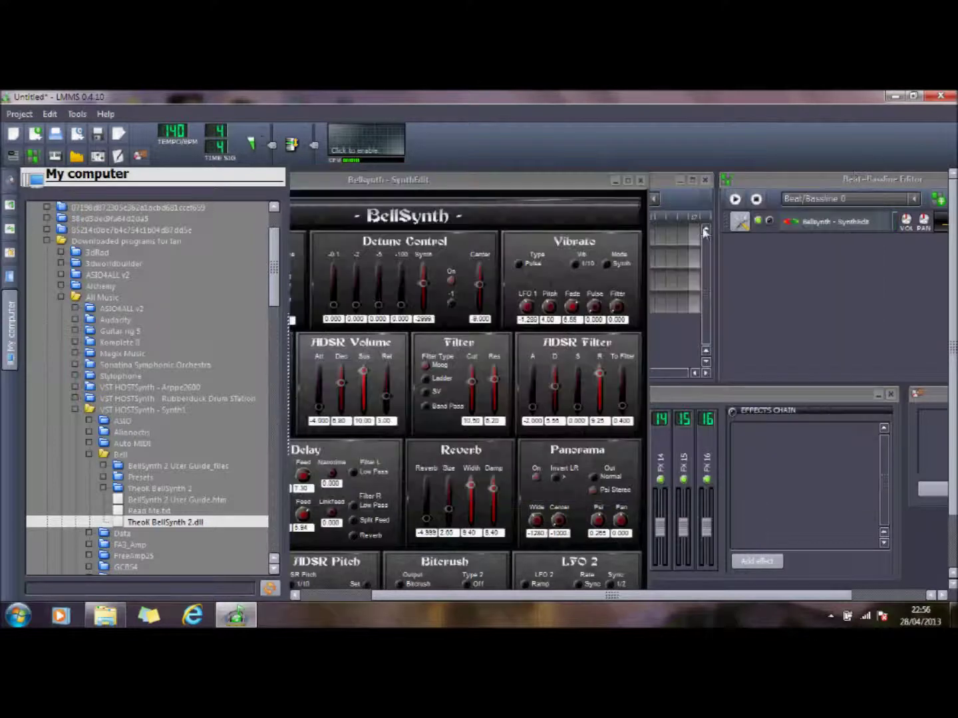
click(756, 202)
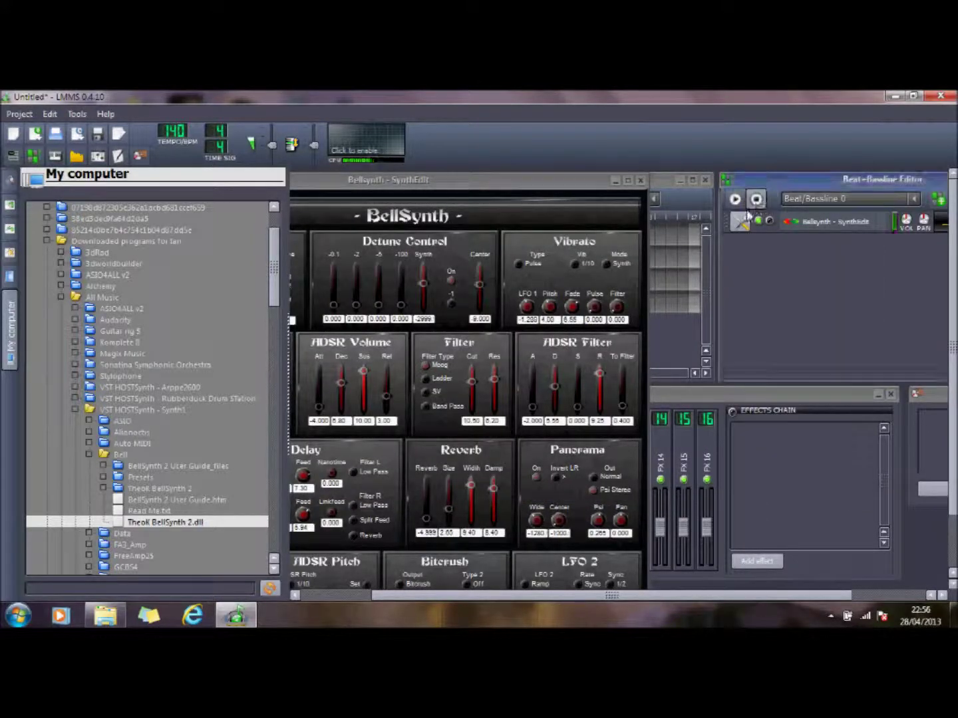
mouse_move(383, 310)
mouse_down()
mouse_move(379, 296)
mouse_move(356, 292)
mouse_move(341, 259)
mouse_up()
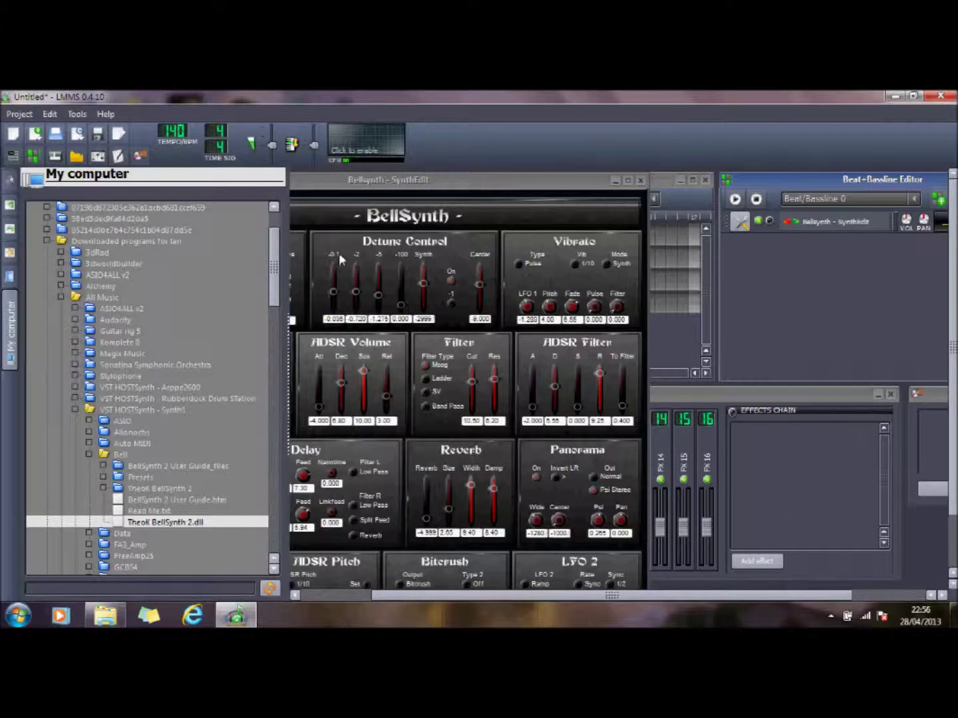
Enlarge the BellSynth window to show all controls and raise the oscillator X-phase slightly.
drag(454, 188, 536, 189)
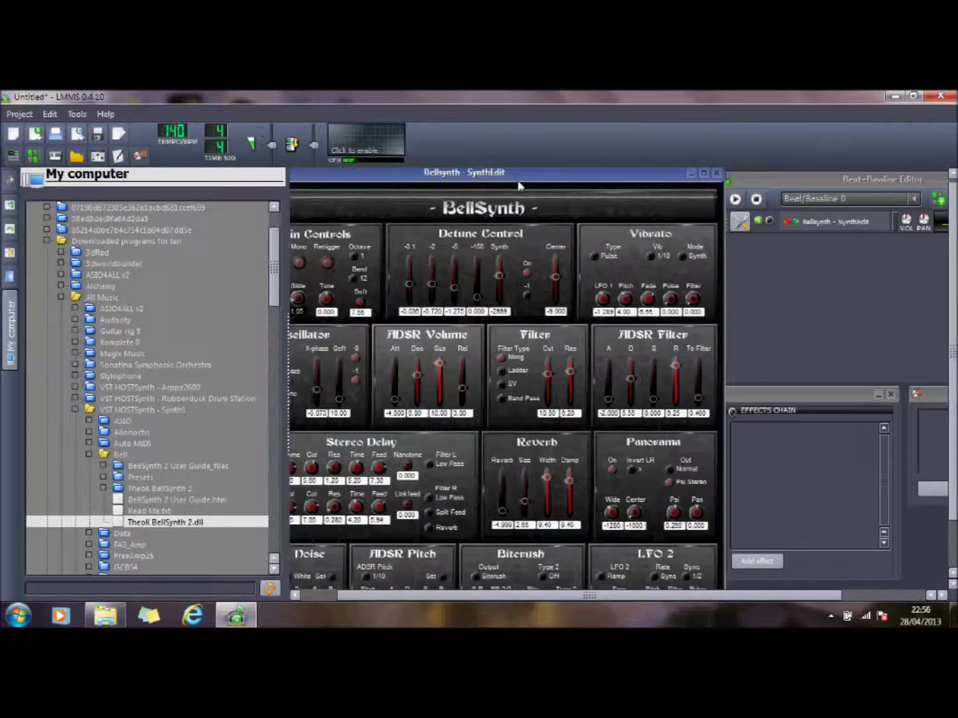
double_click(499, 171)
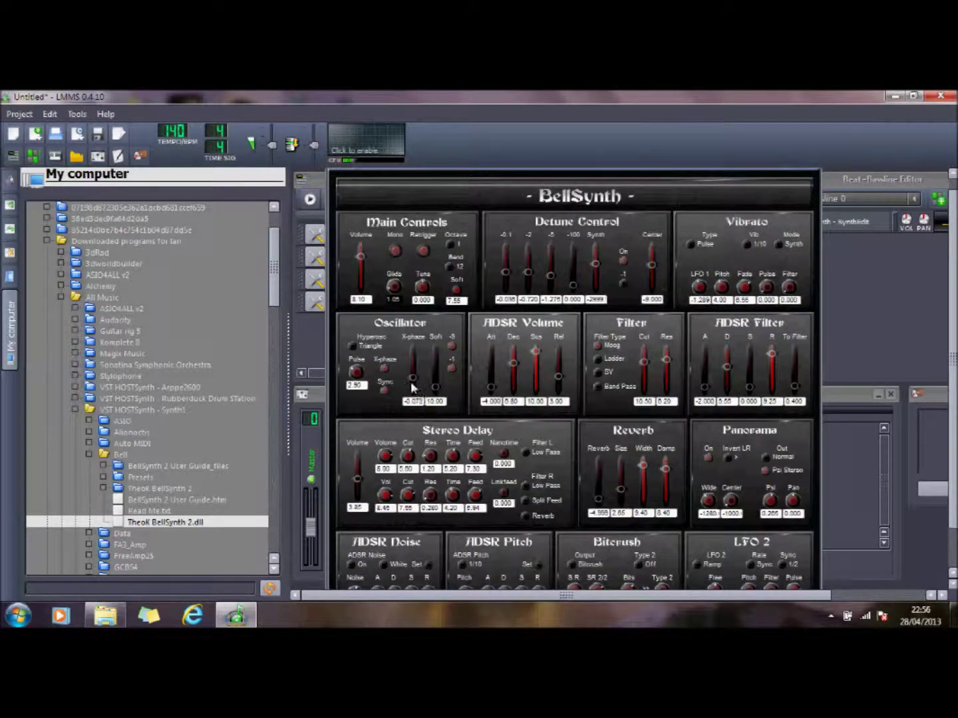
drag(413, 385, 412, 359)
drag(275, 296, 270, 340)
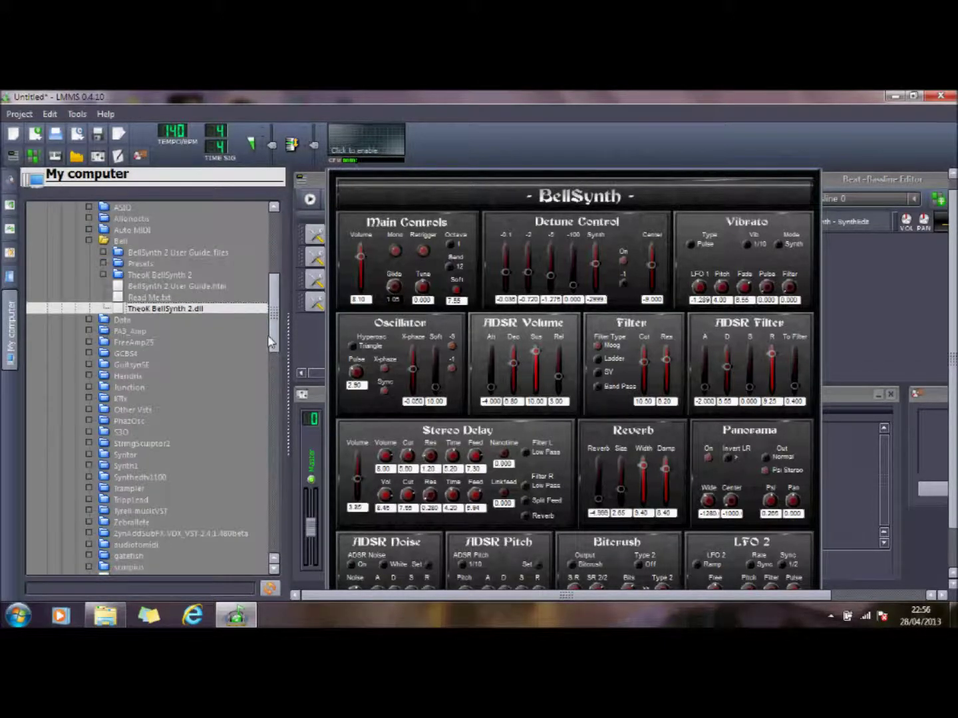
Expand the Synth1 folder to list its soundbanks and Synth1_VST.dll.
click(90, 467)
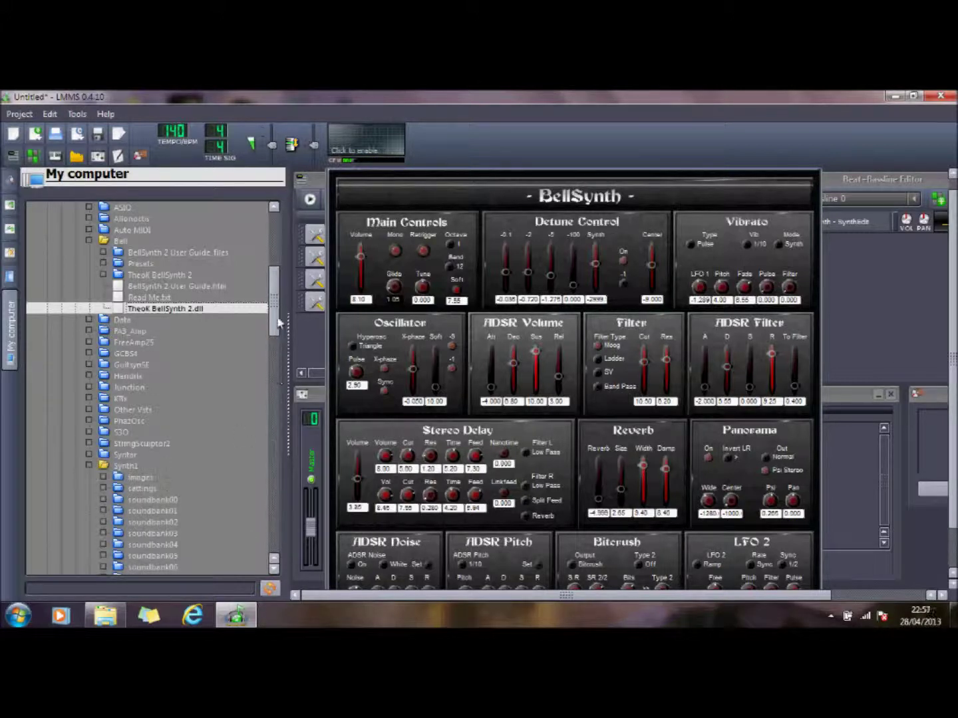
scroll(279, 323, down, 4)
scroll(272, 332, down, 3)
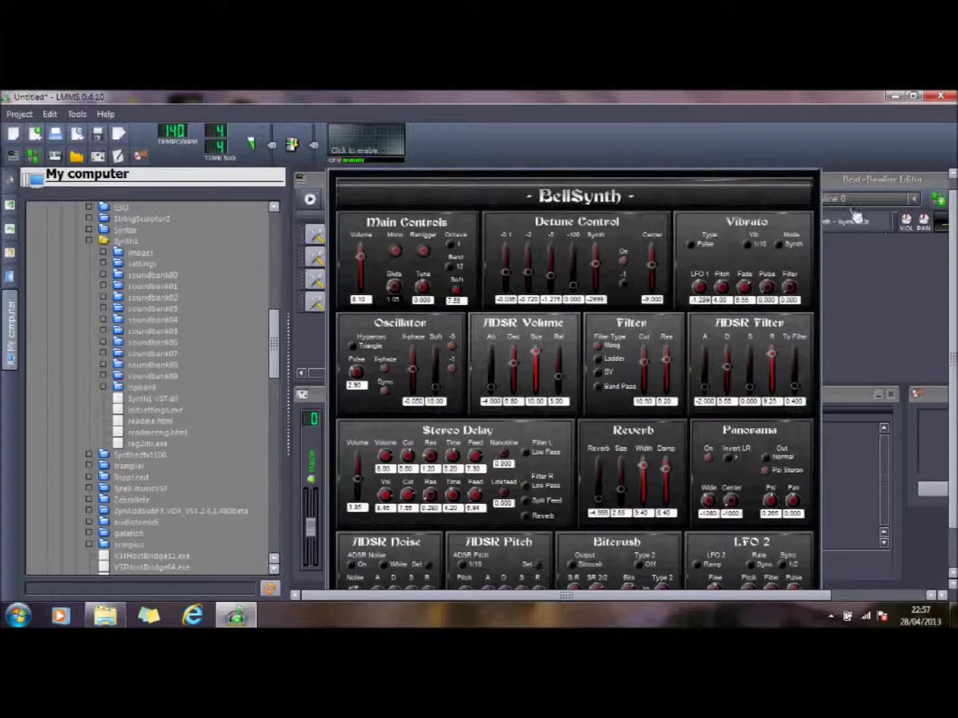
click(768, 174)
click(751, 172)
Load Synth1_VST.dll as a new track and reposition its window to show the whole panel.
double_click(163, 404)
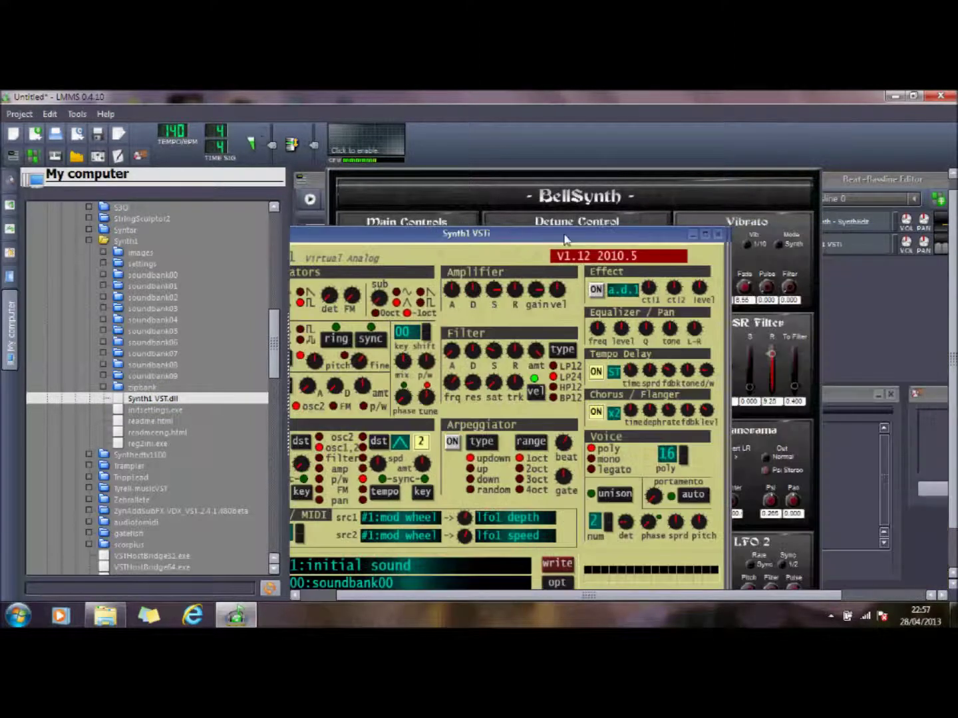
drag(798, 238, 518, 238)
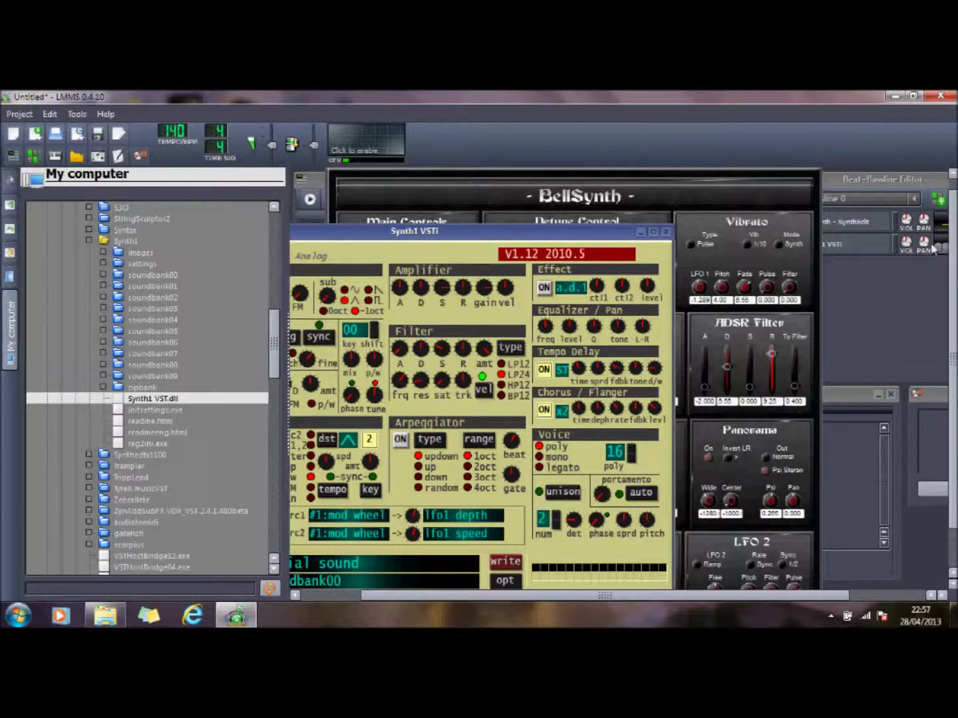
drag(488, 238, 629, 232)
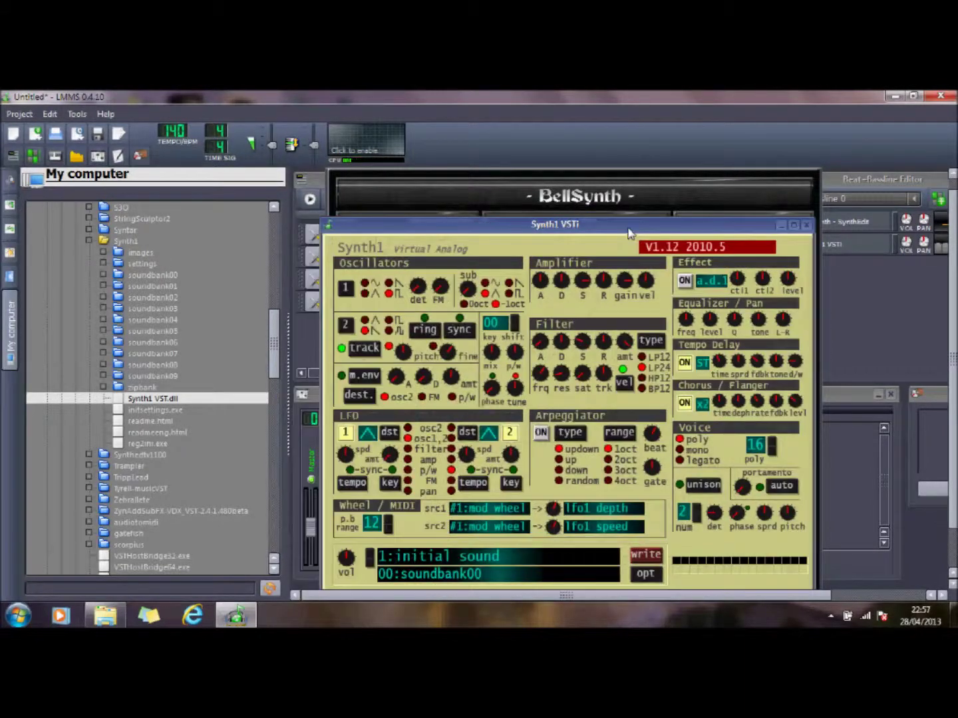
click(945, 259)
In the Synth1 piano roll, draw the first seven melody notes starting near C4.
click(937, 247)
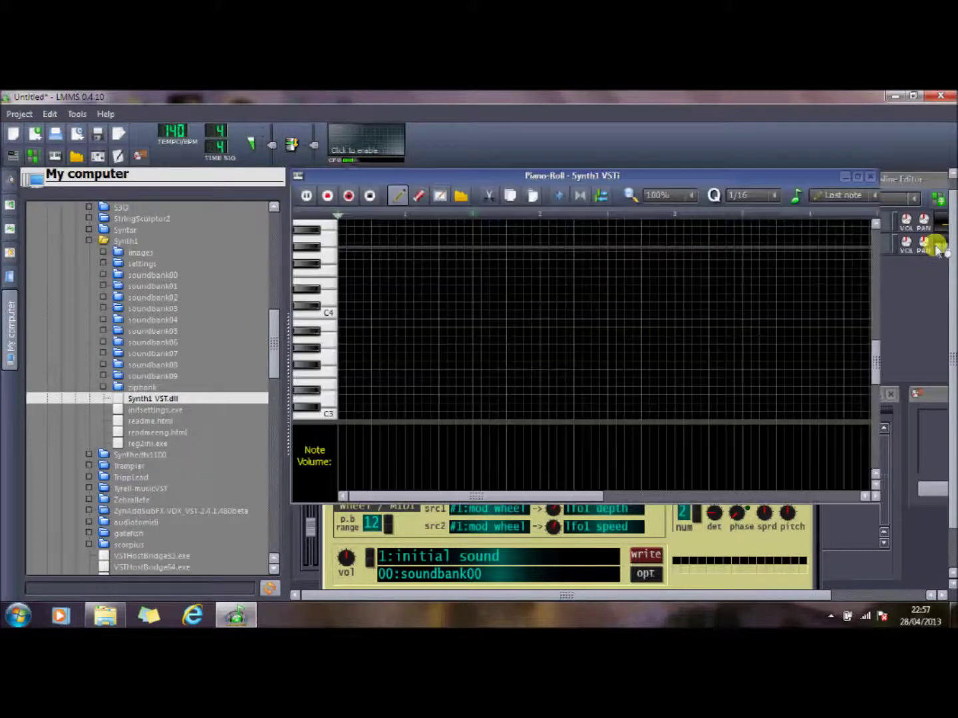
click(359, 305)
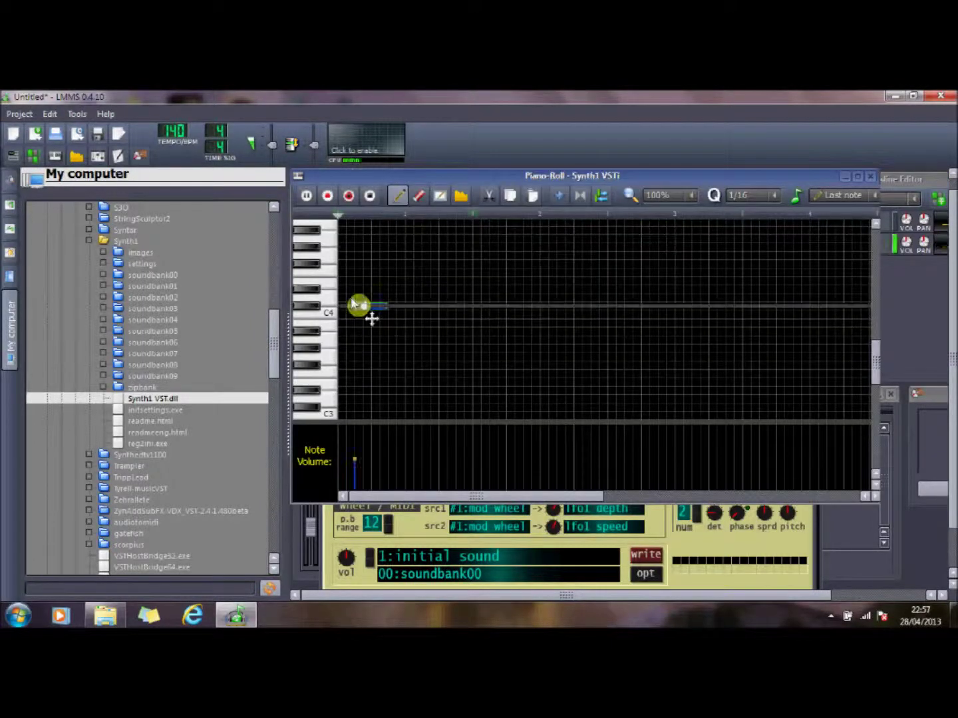
click(408, 272)
click(492, 238)
click(566, 222)
click(577, 290)
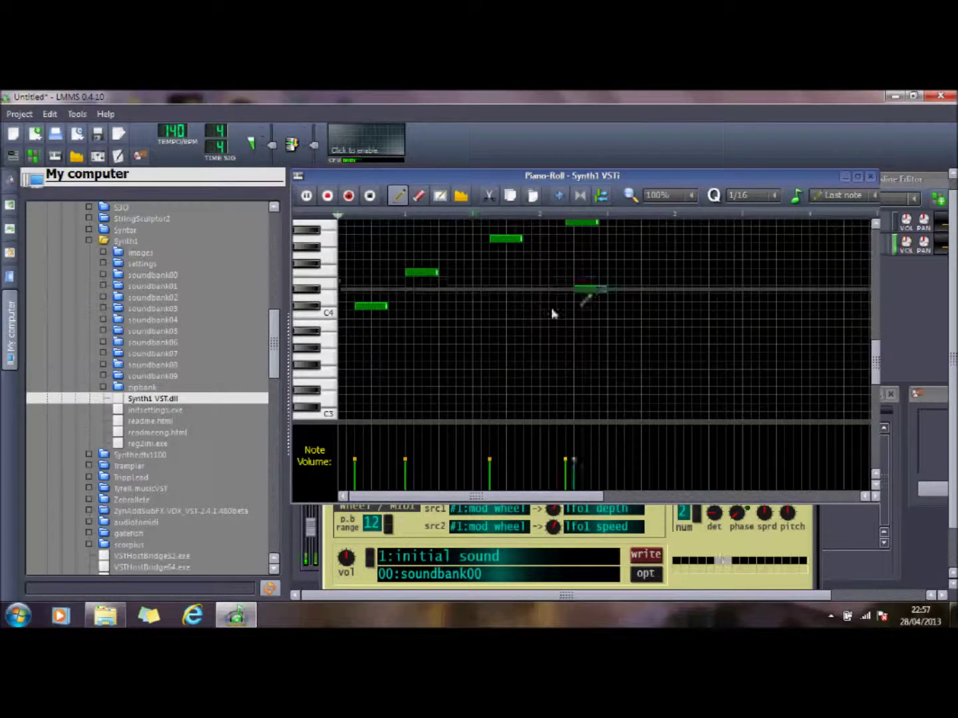
click(527, 323)
click(595, 331)
Add seven closing notes to the Synth1 melody, play it back, and close the piano roll.
click(705, 272)
click(730, 239)
click(862, 239)
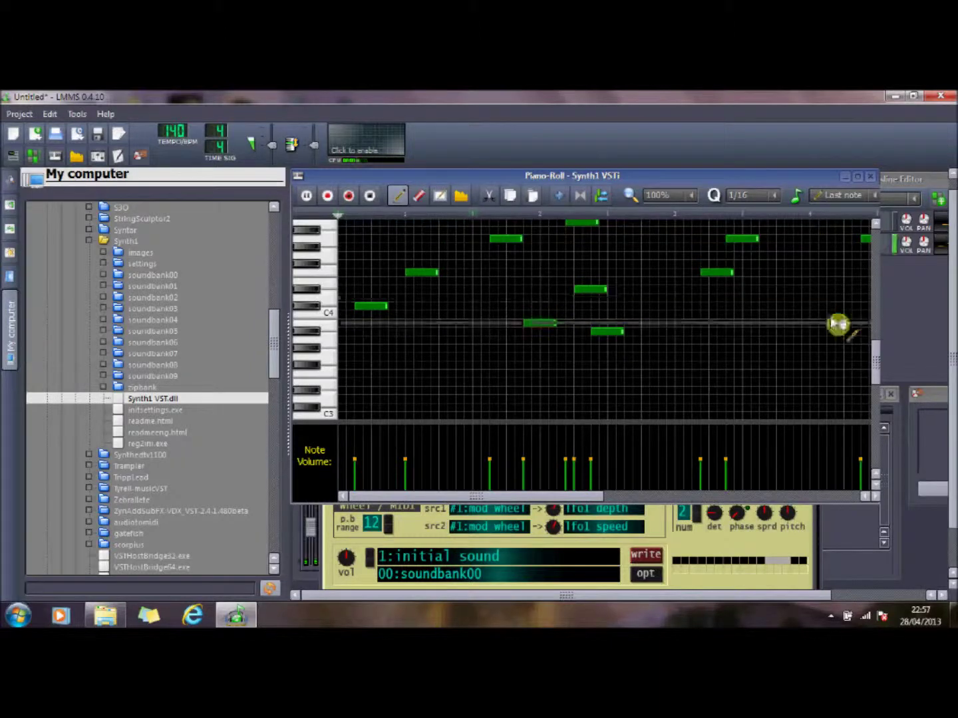
click(830, 331)
click(806, 373)
click(780, 390)
click(653, 374)
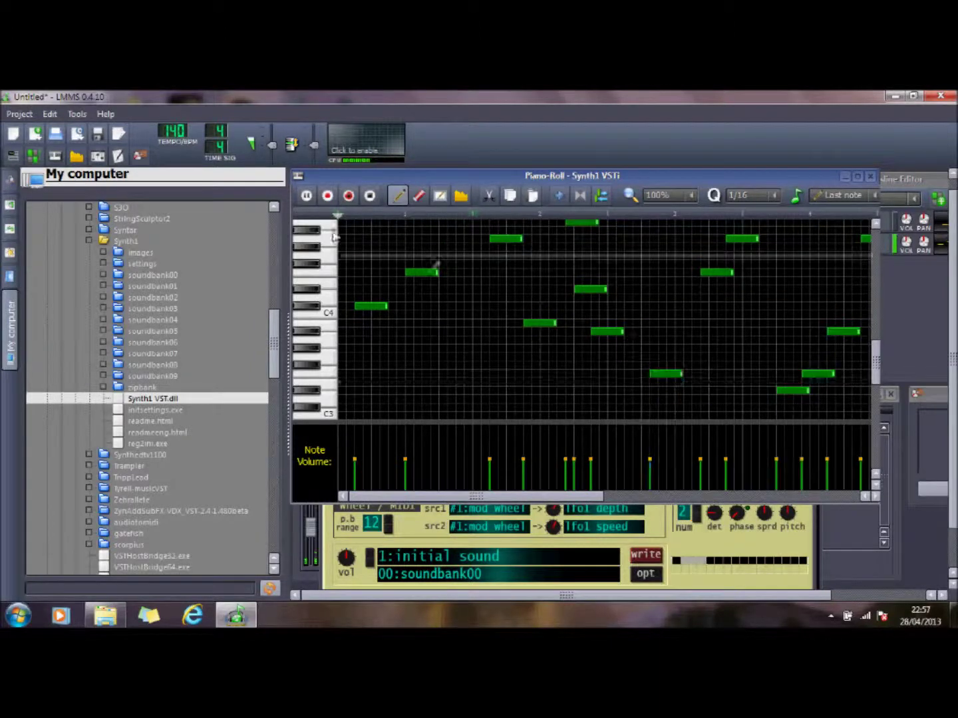
click(306, 196)
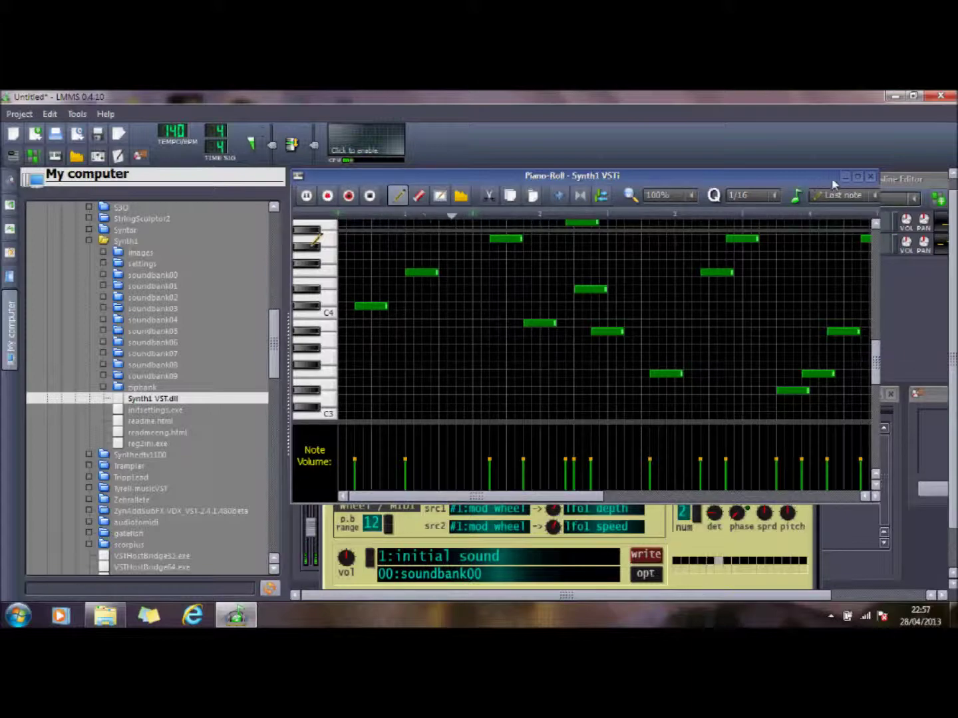
click(870, 177)
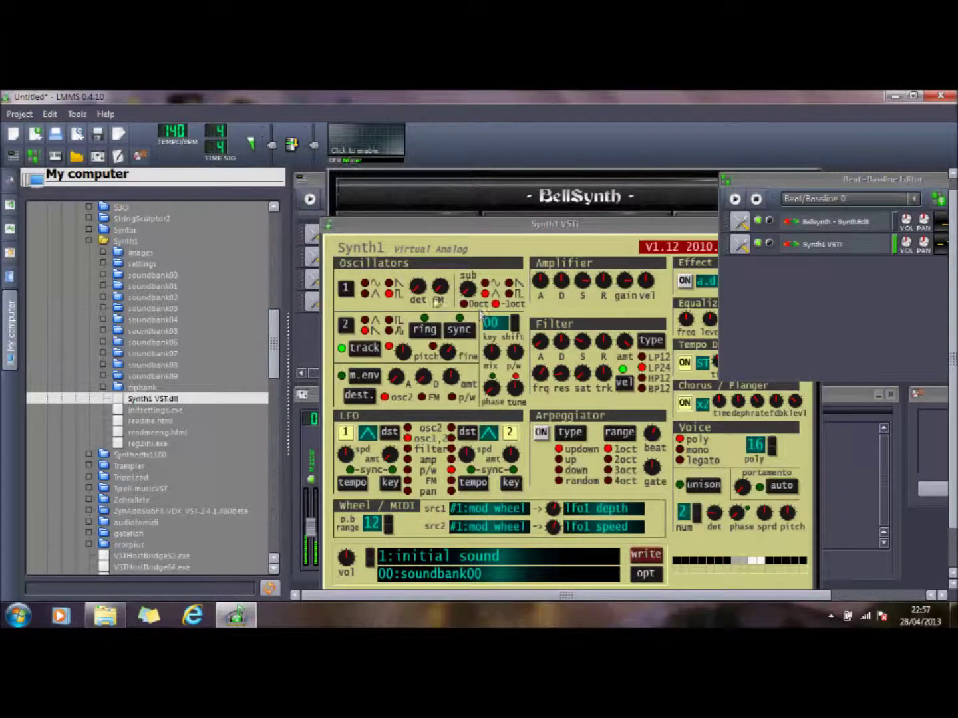
Turn Synth1's oscillator detune, amplifier envelope, mod envelope attack, phase and filter envelope knobs.
drag(417, 297, 428, 279)
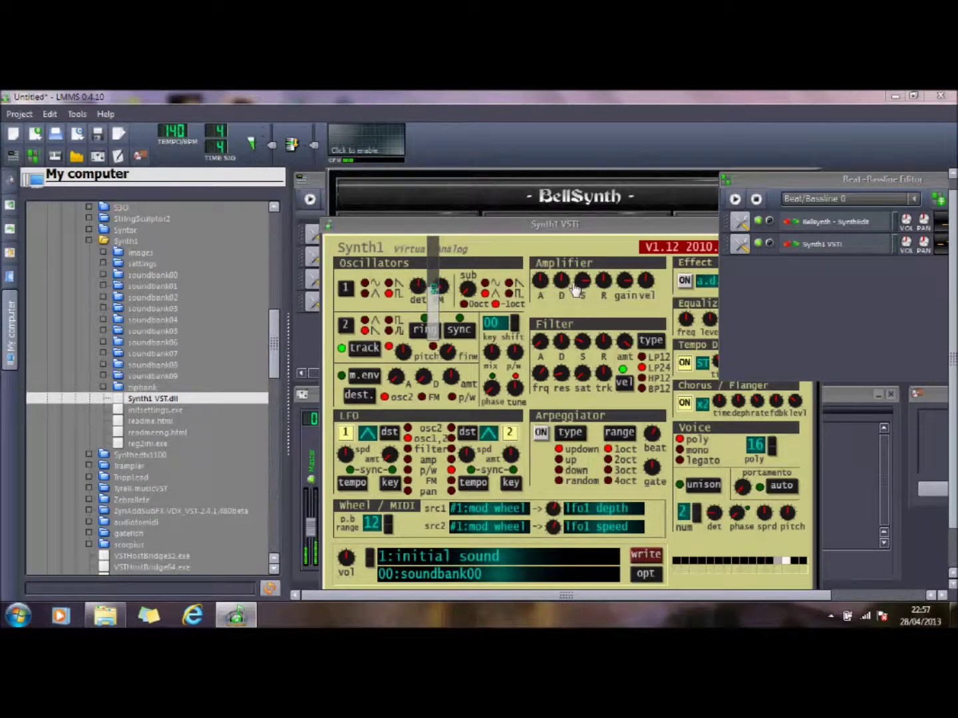
click(548, 283)
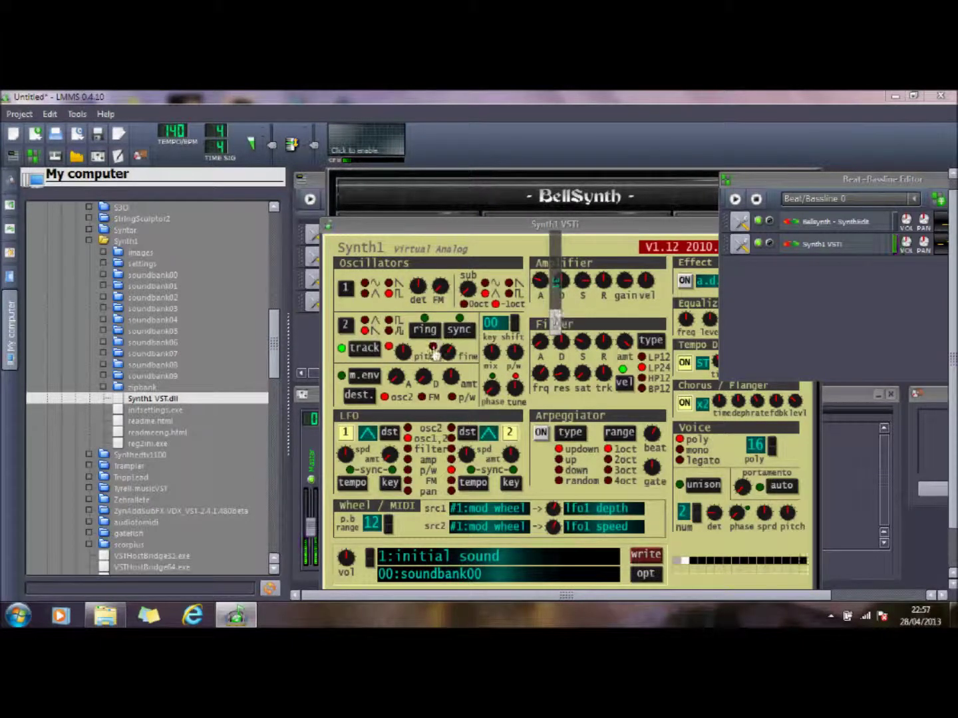
click(422, 378)
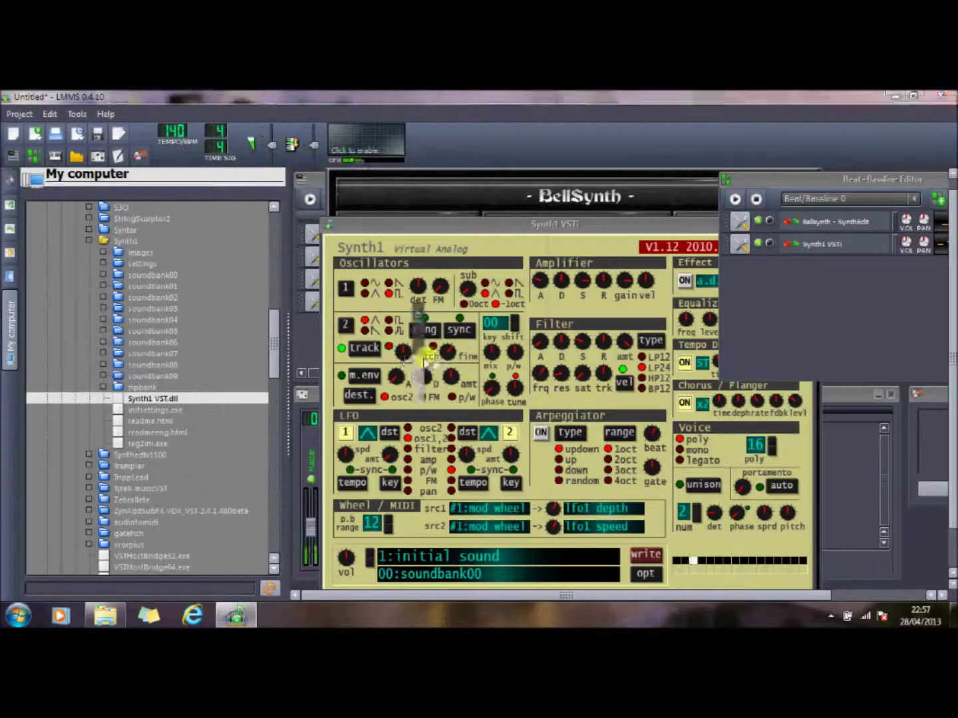
click(486, 386)
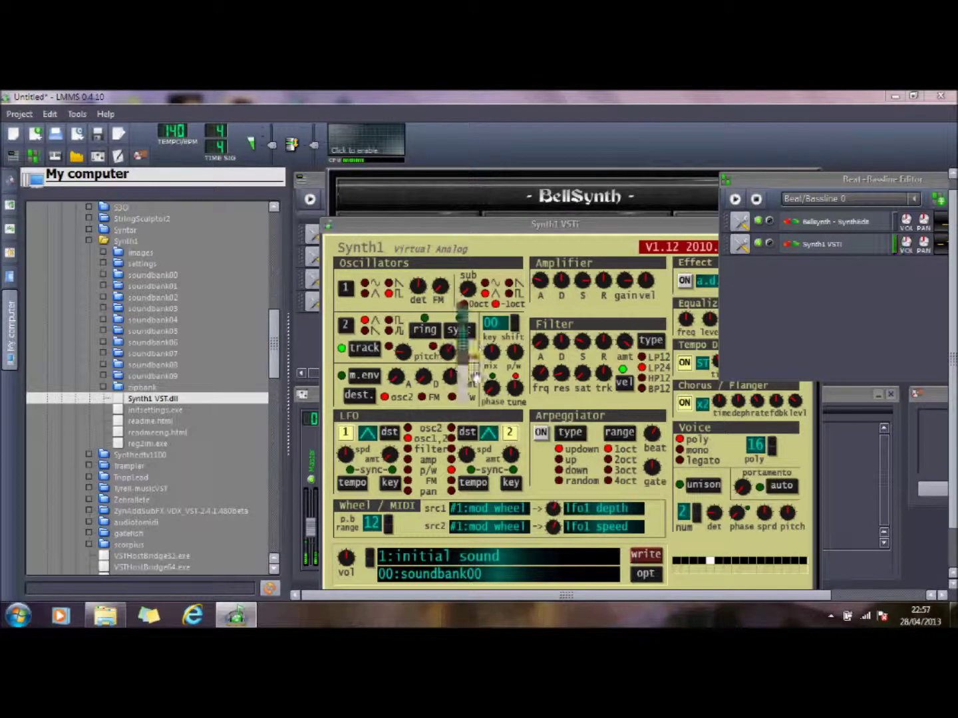
click(546, 348)
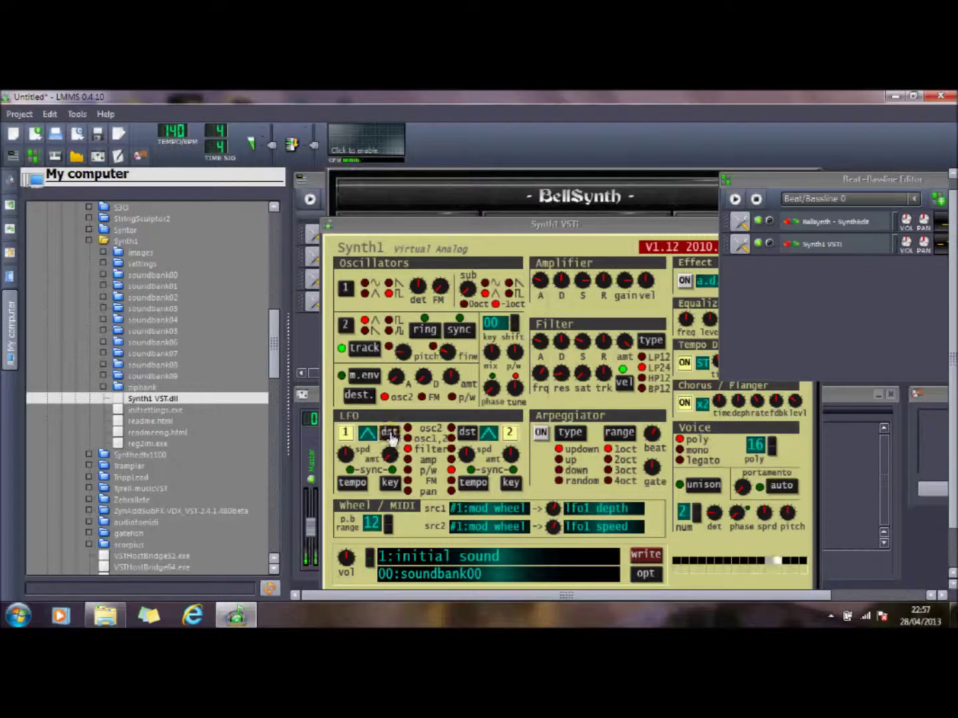
Switch LFO 1 to a different waveform, then bring Synth1 and the Beat+Bassline Editor forward.
click(366, 435)
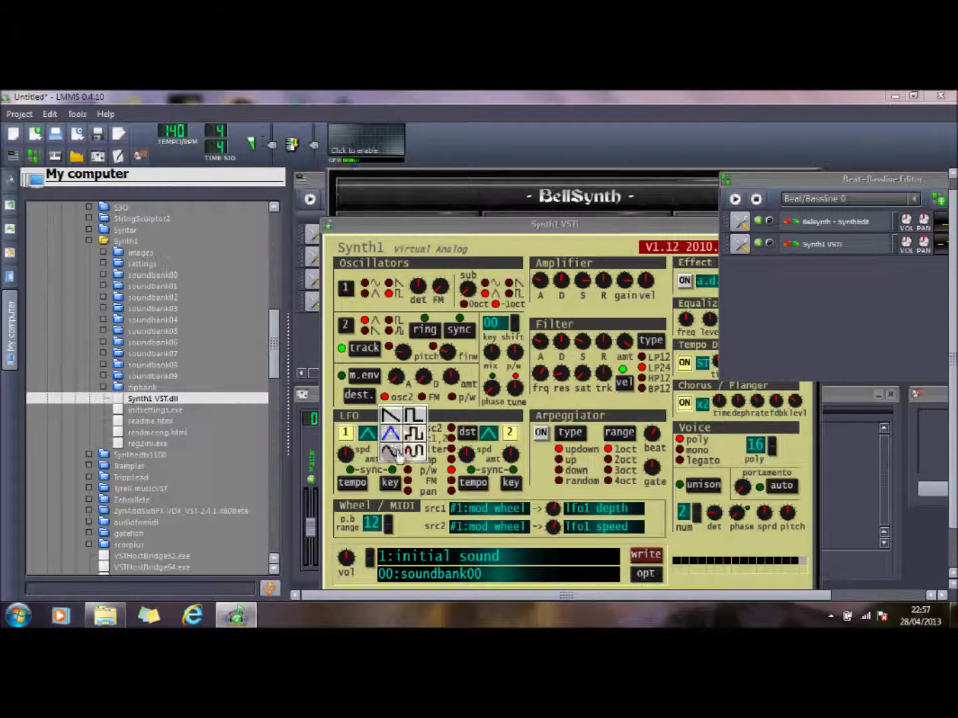
click(385, 447)
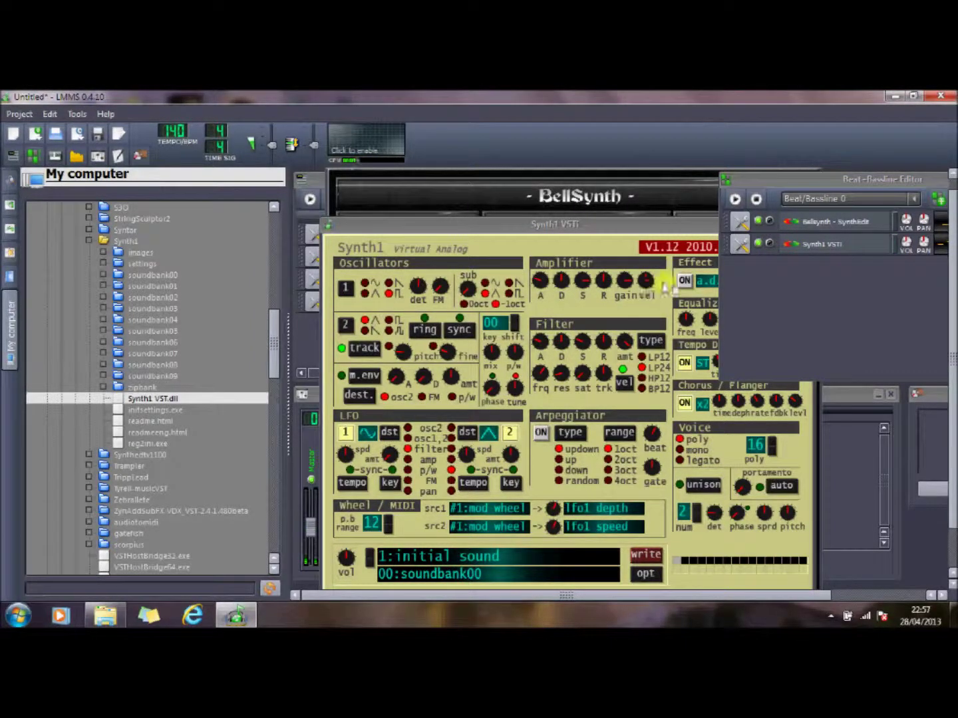
click(652, 241)
click(613, 238)
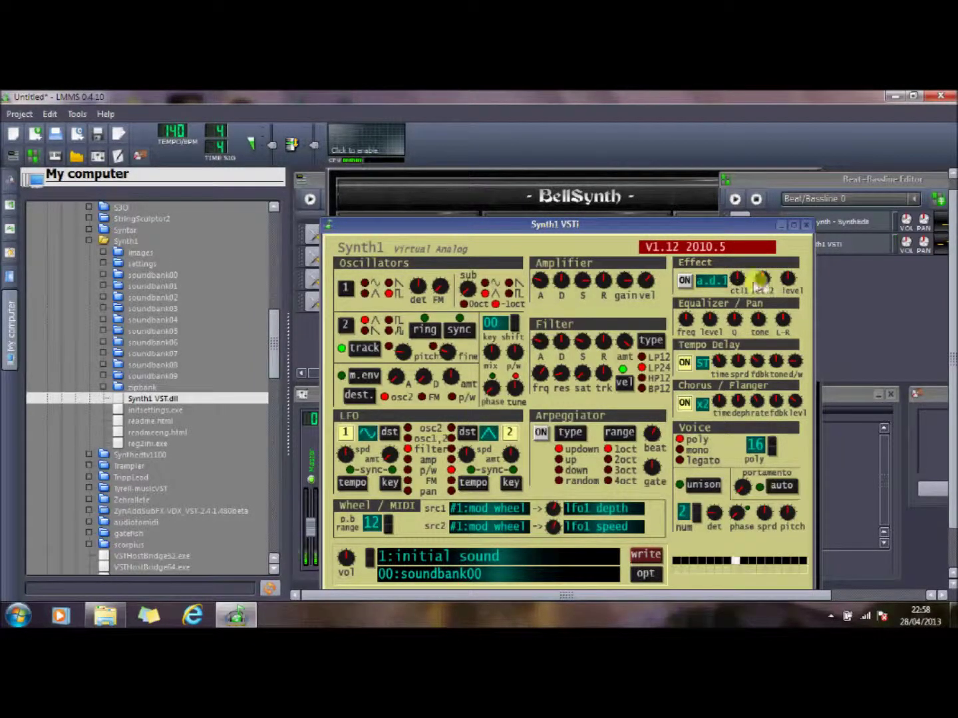
click(755, 251)
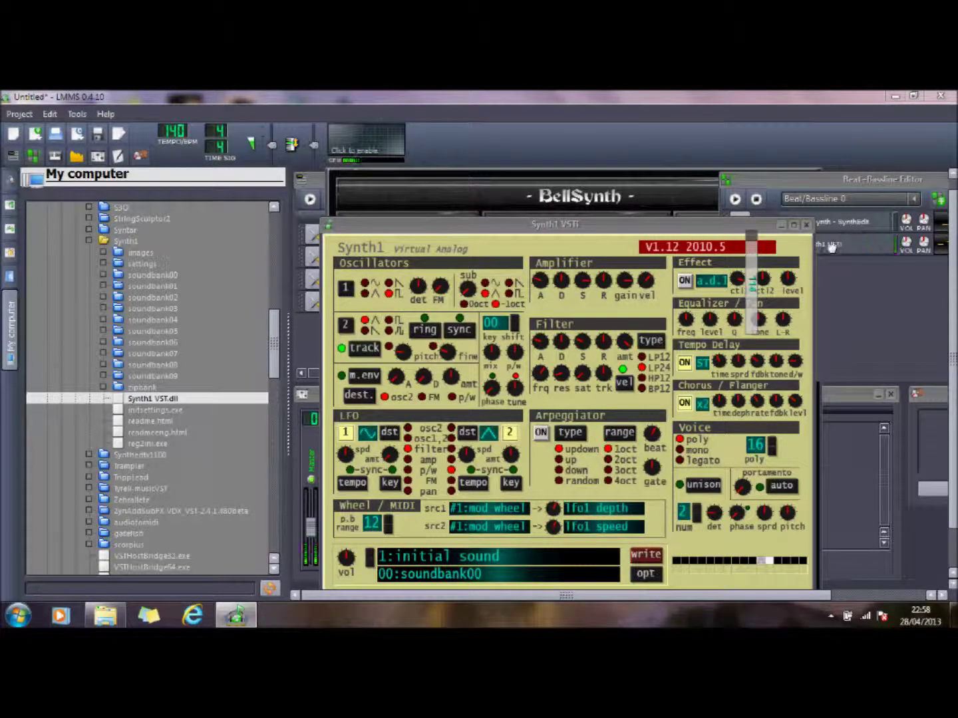
click(752, 225)
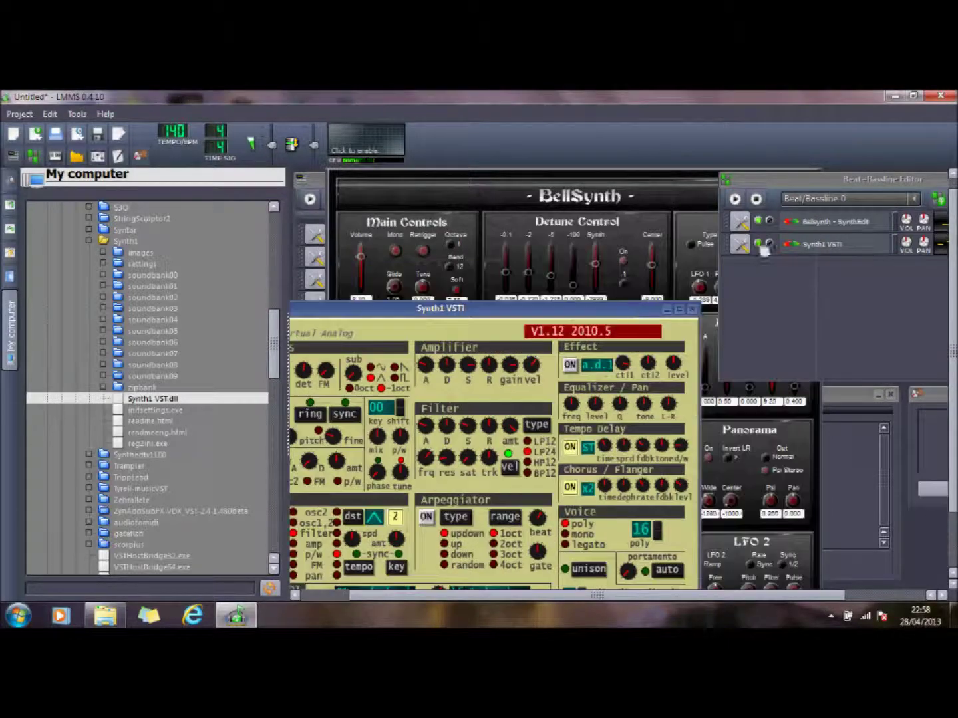
click(763, 205)
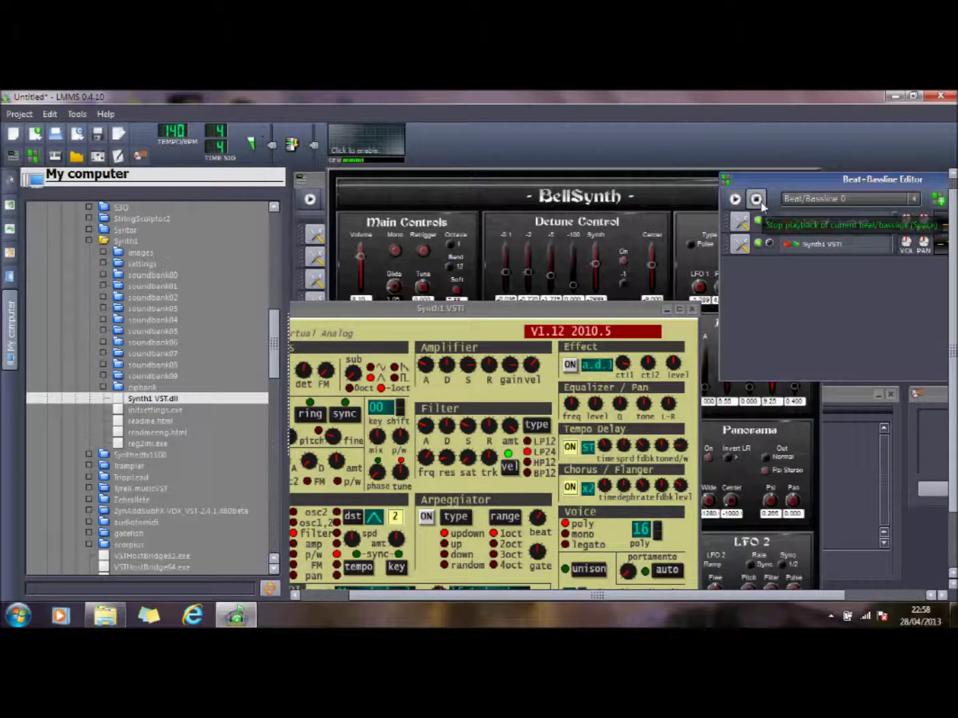